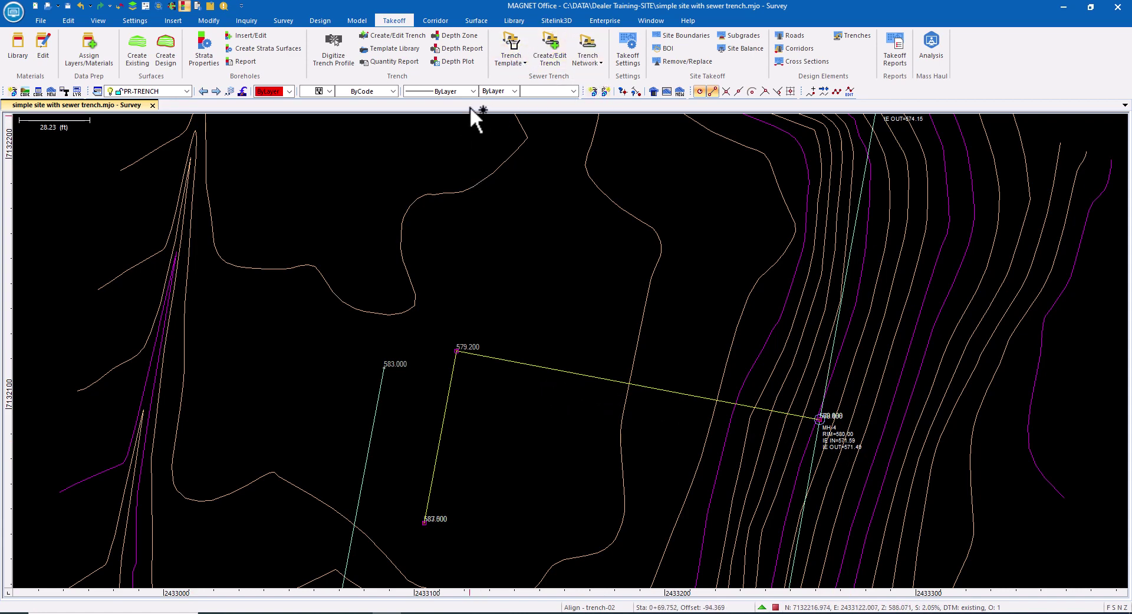
- In TRENCH2's "trench" template, set the trench width to 3, vertical height to 3.5 and cut slope to 66 degrees
{"action": "left_click", "coordinate": [411, 47]}
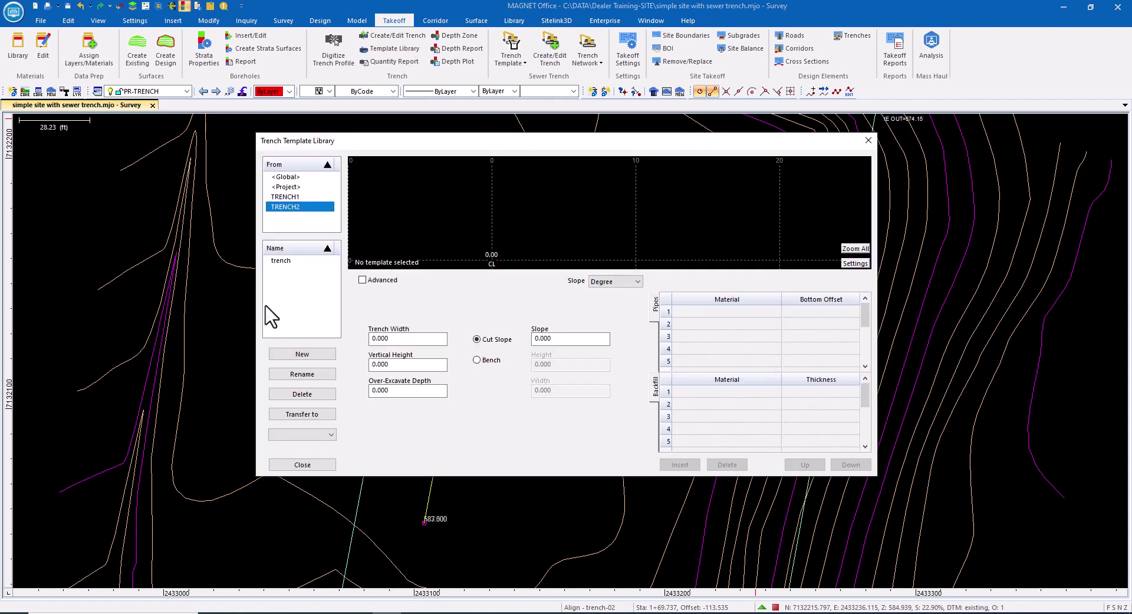
{"action": "left_click", "coordinate": [296, 208]}
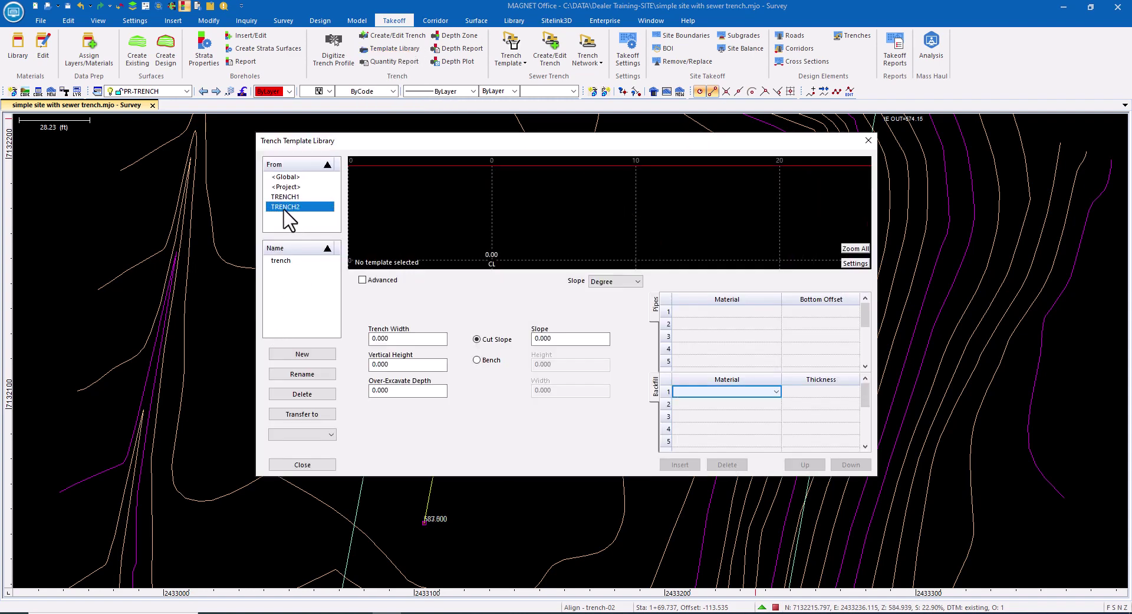
{"action": "left_click", "coordinate": [285, 261]}
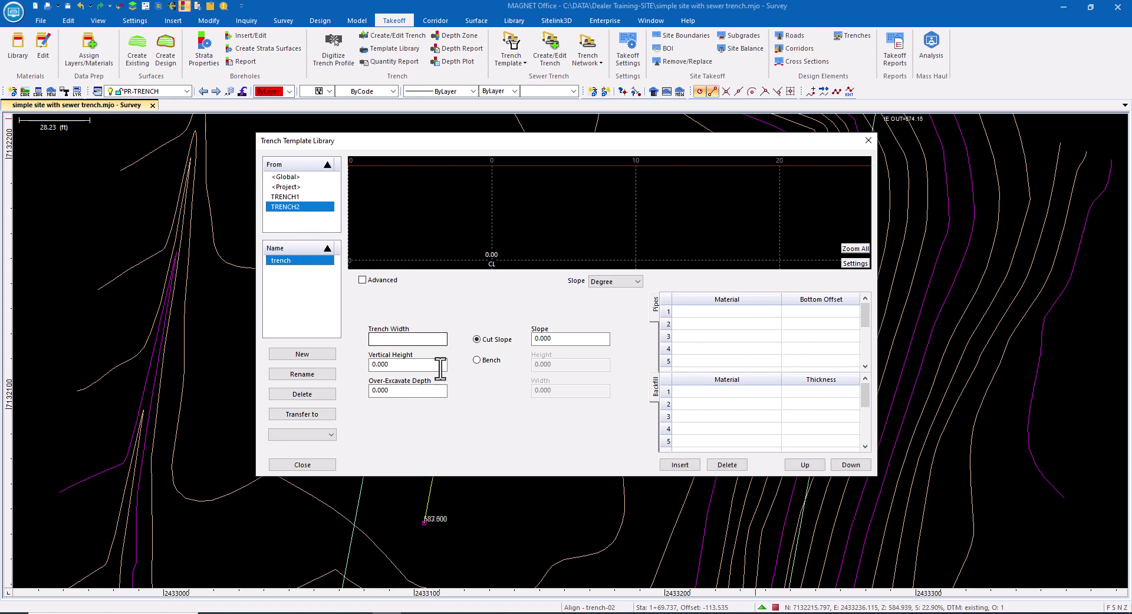
{"action": "left_click", "coordinate": [422, 339]}
{"action": "key", "text": "Tab"}
{"action": "type", "text": "3.5"}
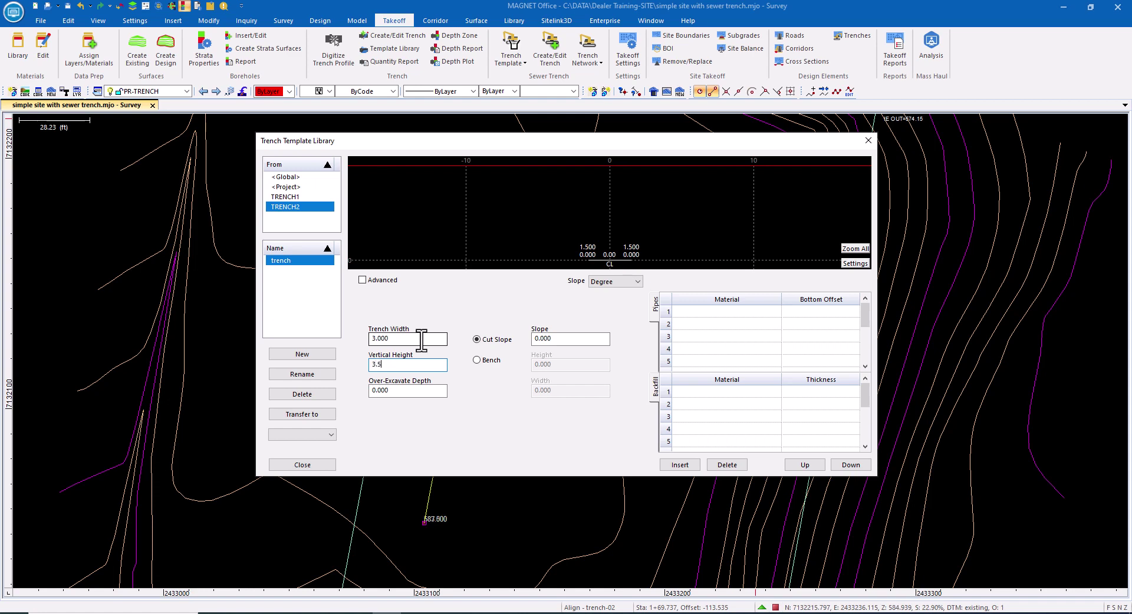
{"action": "key", "text": "Tab"}
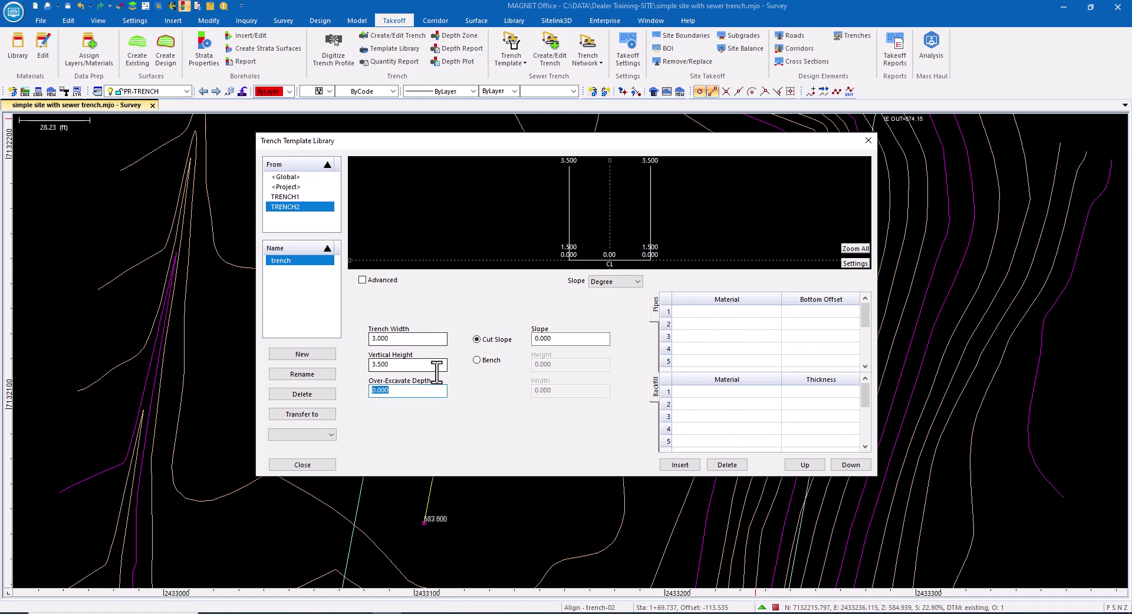
{"action": "left_click", "coordinate": [560, 339]}
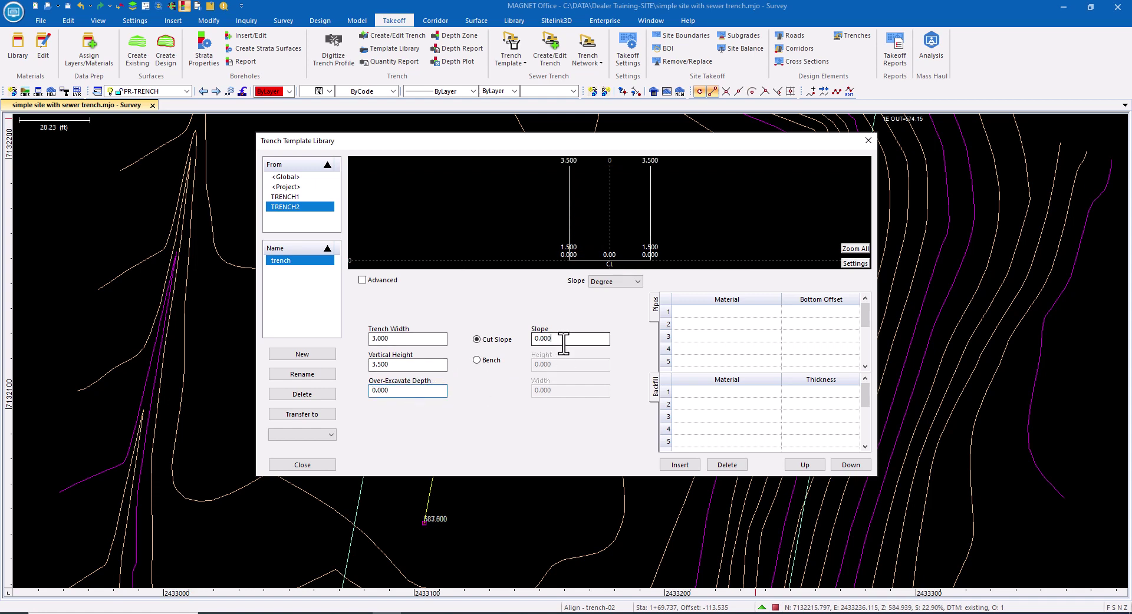
{"action": "type", "text": "66"}
{"action": "left_click", "coordinate": [437, 390]}
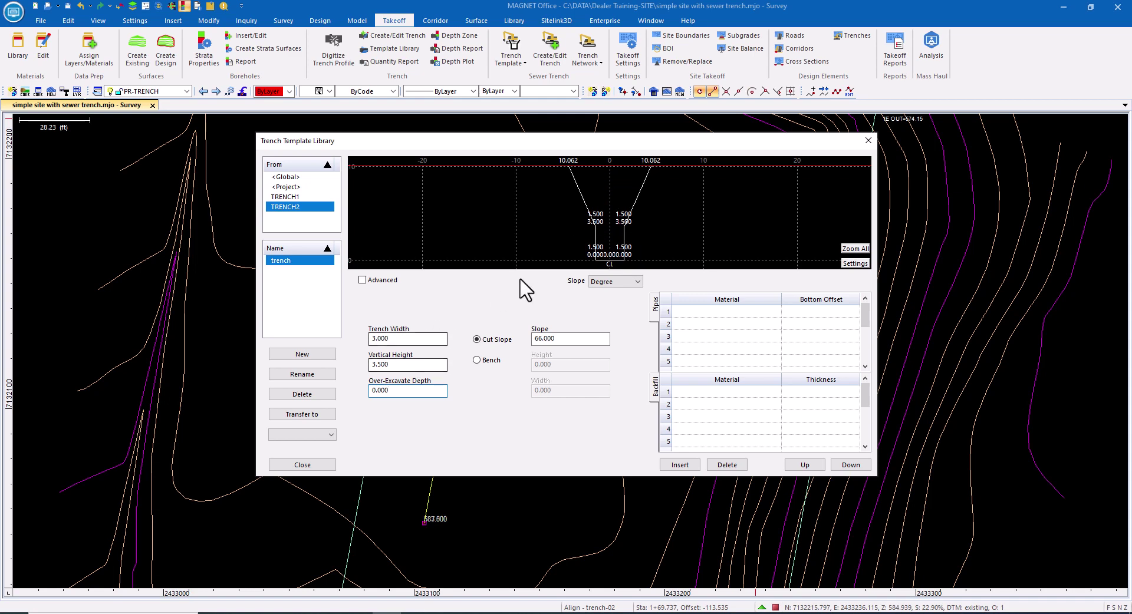
- Add the 6" Pipe [Takeoff] material to the template with a bottom offset of 0.5
{"action": "left_click", "coordinate": [744, 312]}
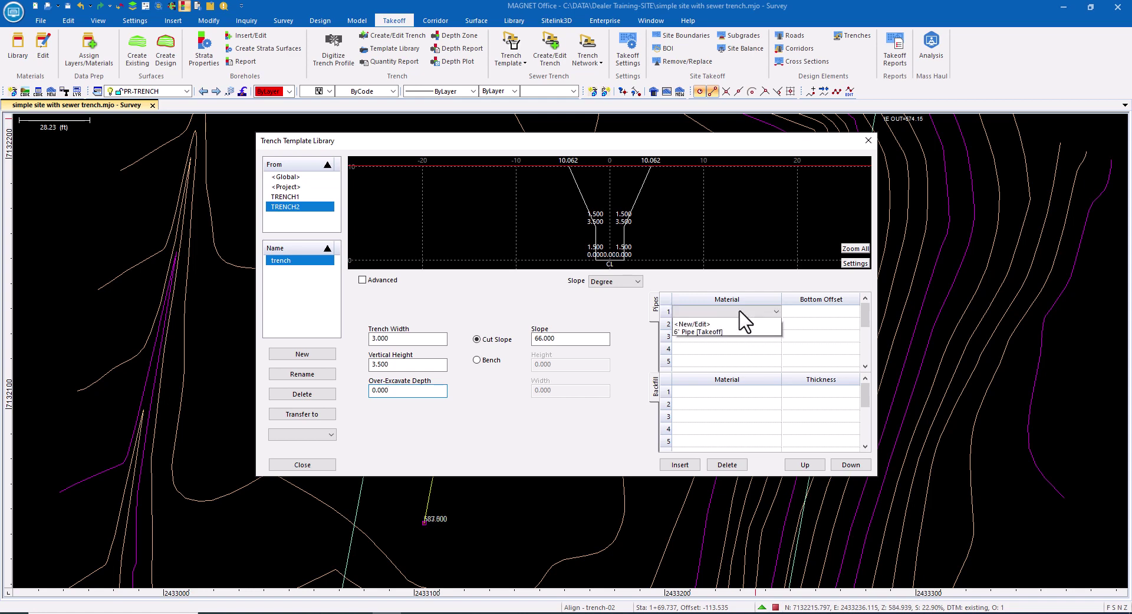
{"action": "left_click", "coordinate": [702, 337]}
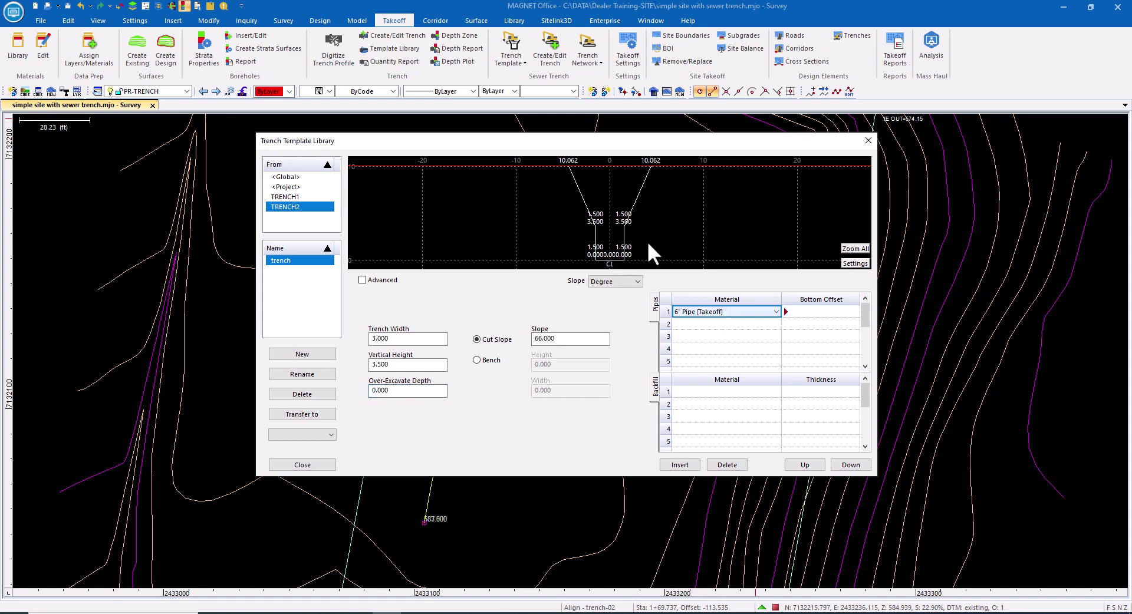
{"action": "left_click", "coordinate": [807, 314]}
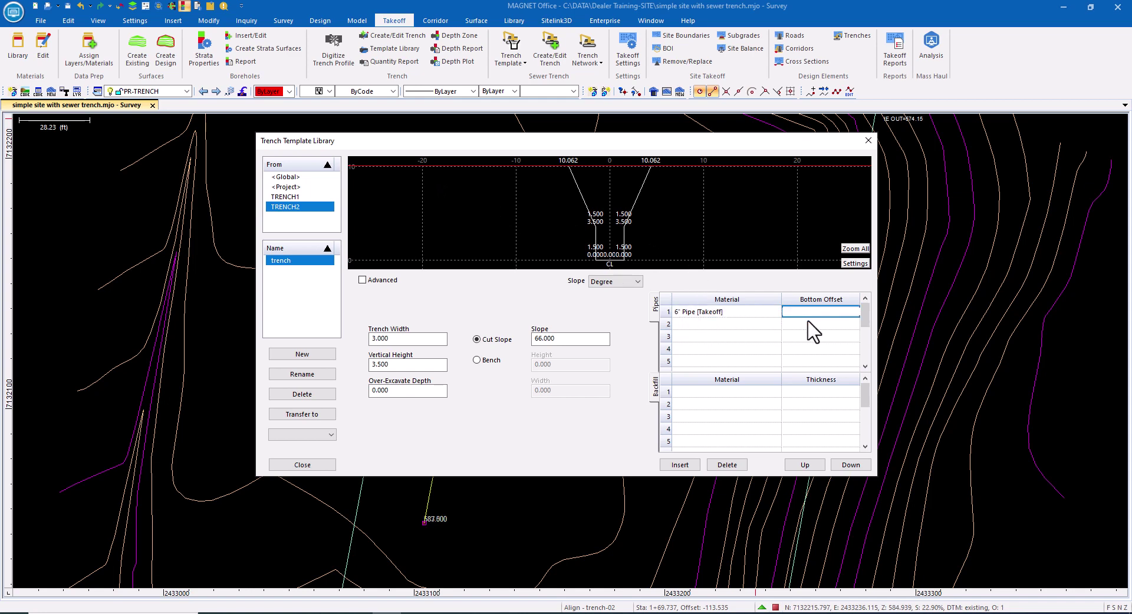
{"action": "type", "text": "0.5"}
{"action": "key", "text": "Return"}
{"action": "scroll", "coordinate": [614, 253], "scroll_direction": "up", "scroll_amount": 3}
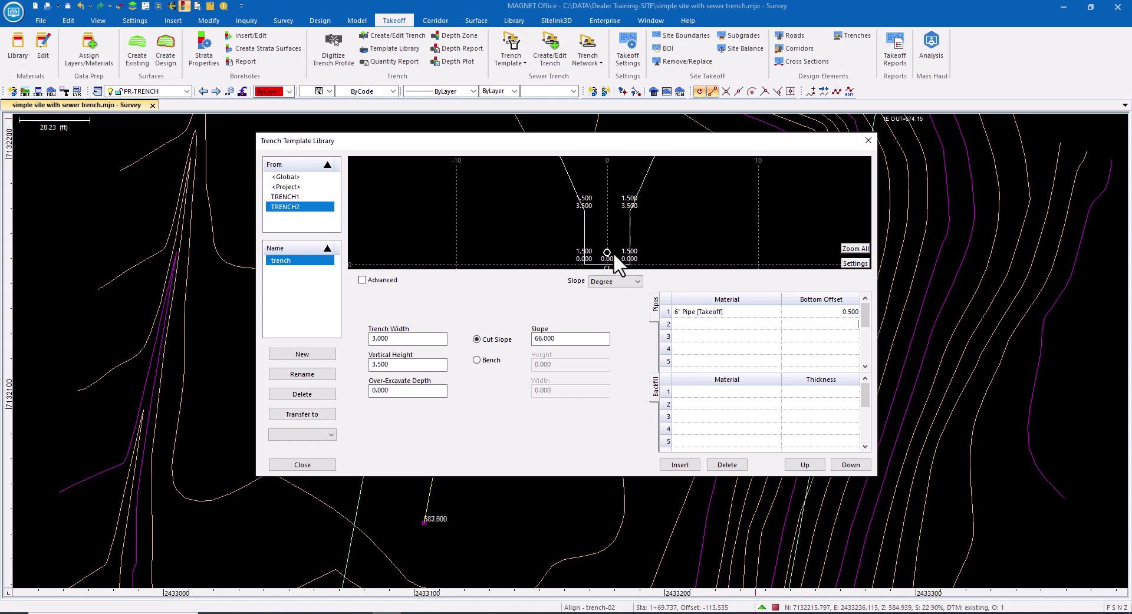
{"action": "middle_click_drag", "start_coordinate": [614, 246], "coordinate": [613, 232]}
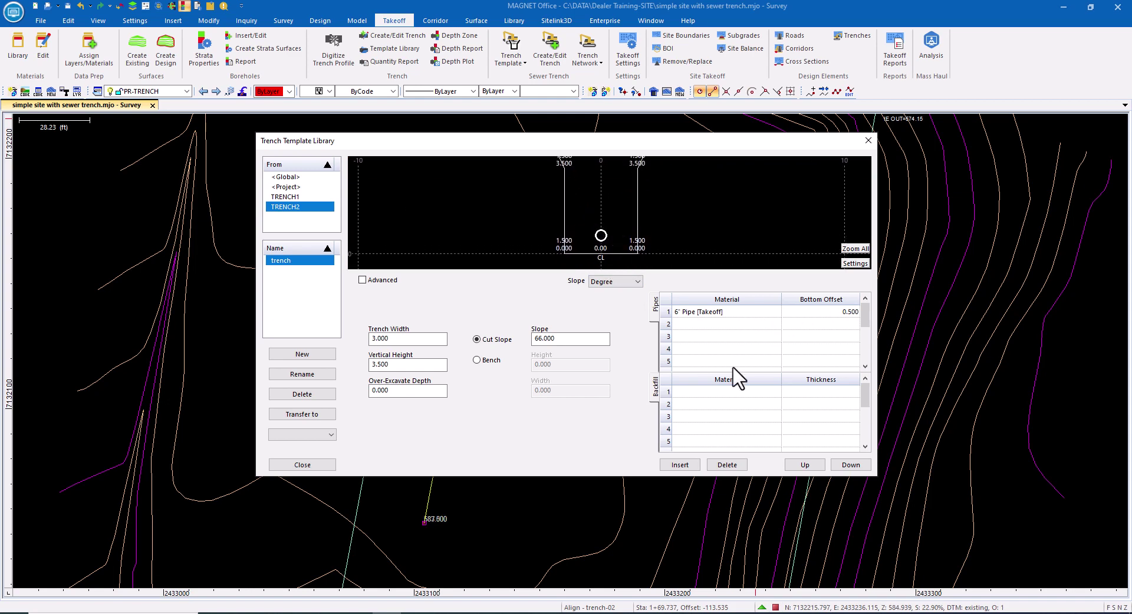
- Define the template's fill as a 0.5 thick rock layer with backfill above it, and close the template library
{"action": "left_click", "coordinate": [725, 392]}
{"action": "left_click", "coordinate": [716, 425]}
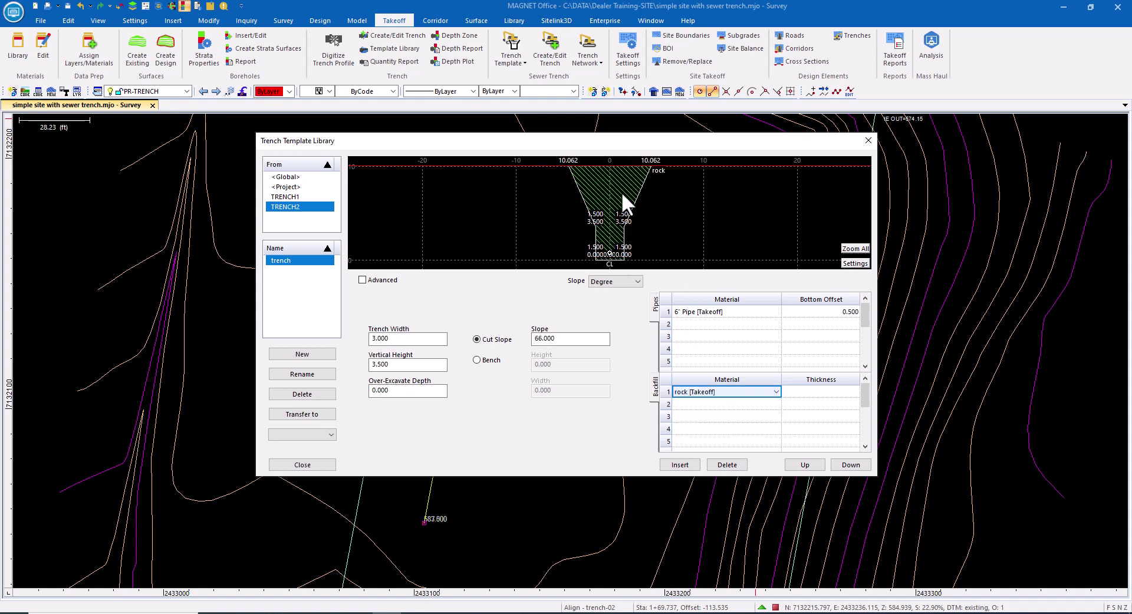
{"action": "left_click", "coordinate": [814, 392]}
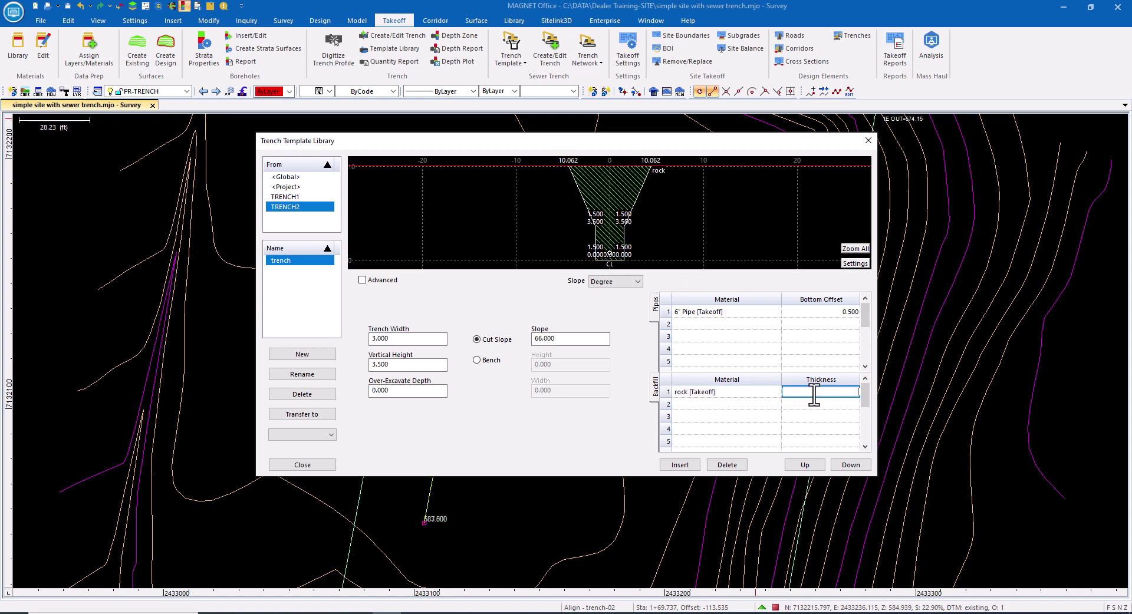
{"action": "type", "text": ".5"}
{"action": "left_click", "coordinate": [766, 404]}
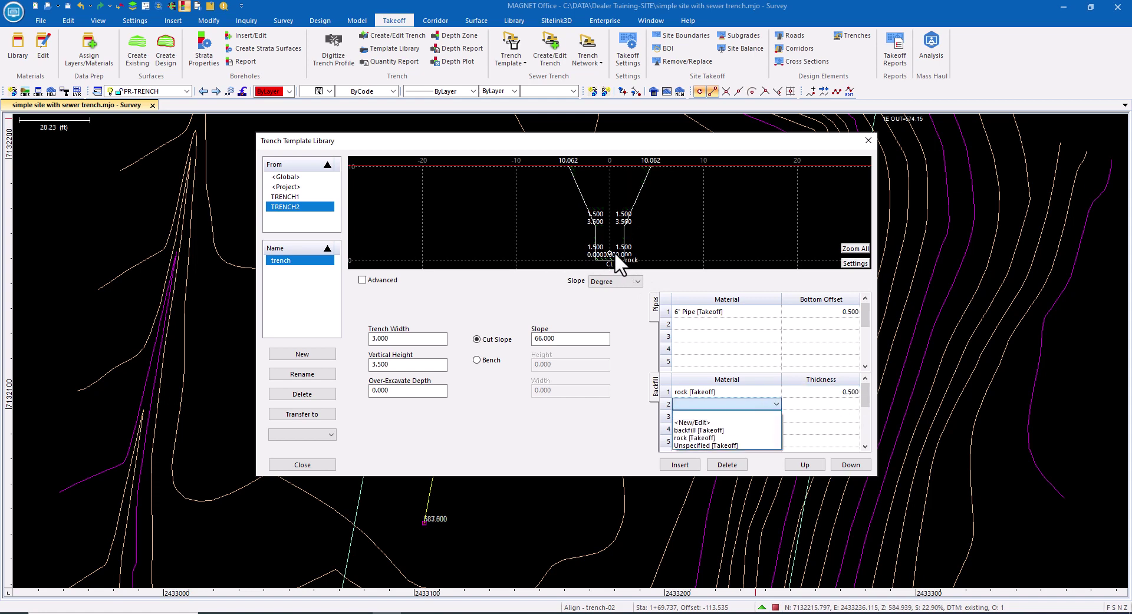
{"action": "left_click", "coordinate": [720, 431]}
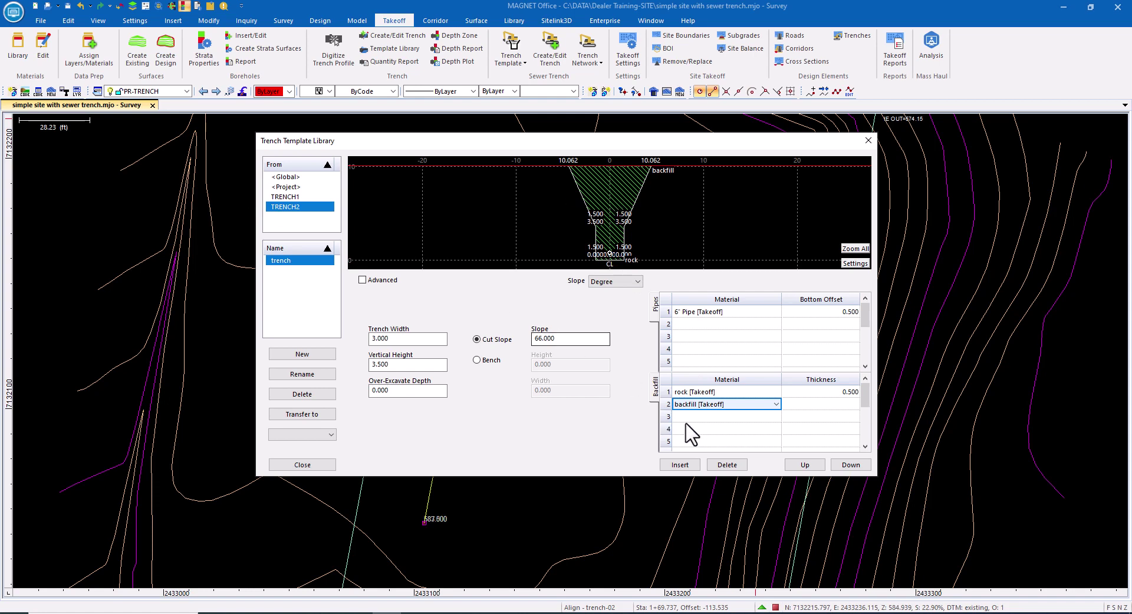
{"action": "left_click", "coordinate": [308, 464]}
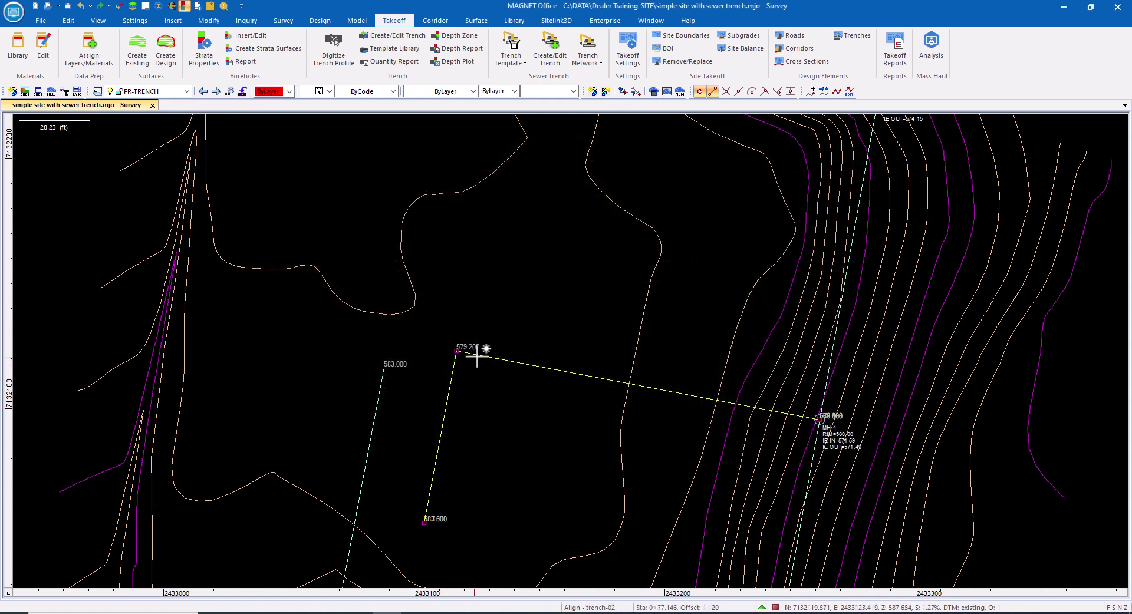
- Edit trench TRENCH2 and create its horizontal alignment TRENCH-02a from the yellow trench string
{"action": "left_click", "coordinate": [394, 36]}
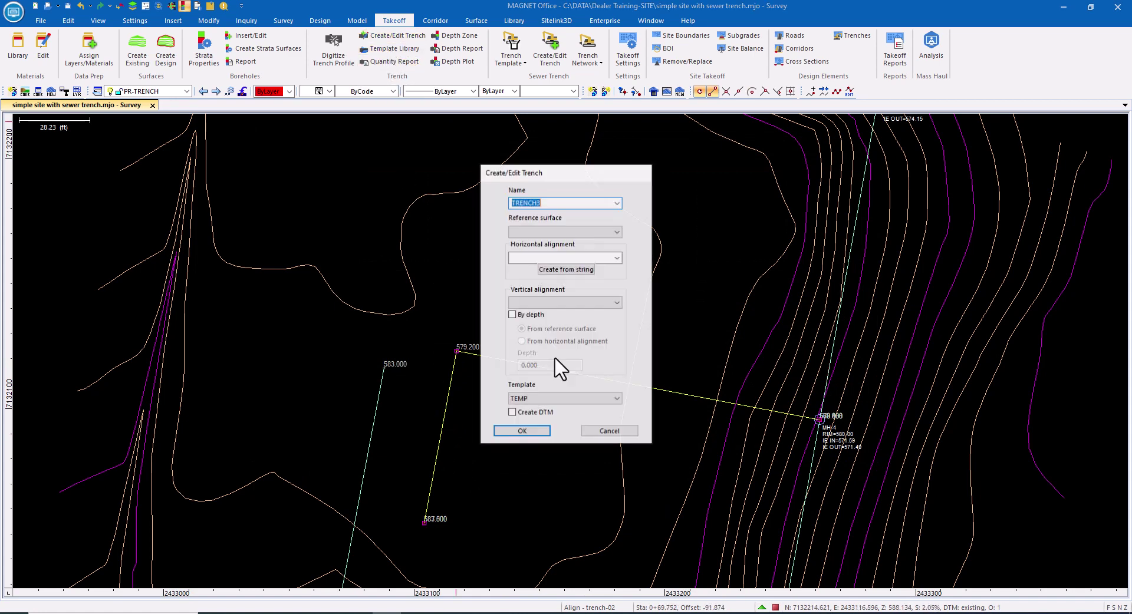
{"action": "left_click", "coordinate": [617, 202]}
{"action": "left_click", "coordinate": [548, 220]}
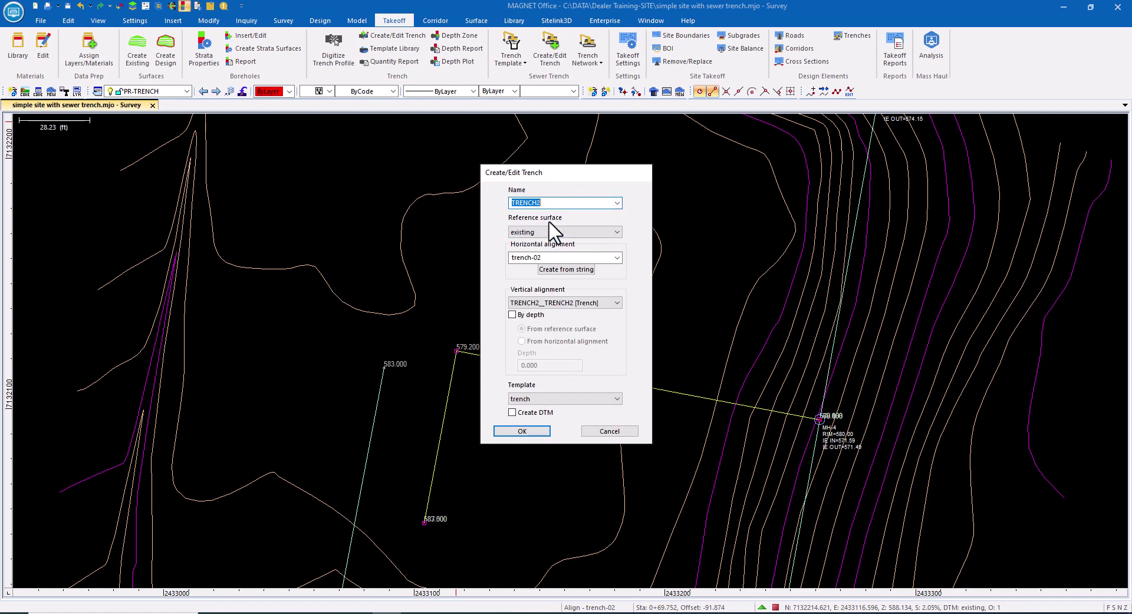
{"action": "left_click", "coordinate": [551, 270]}
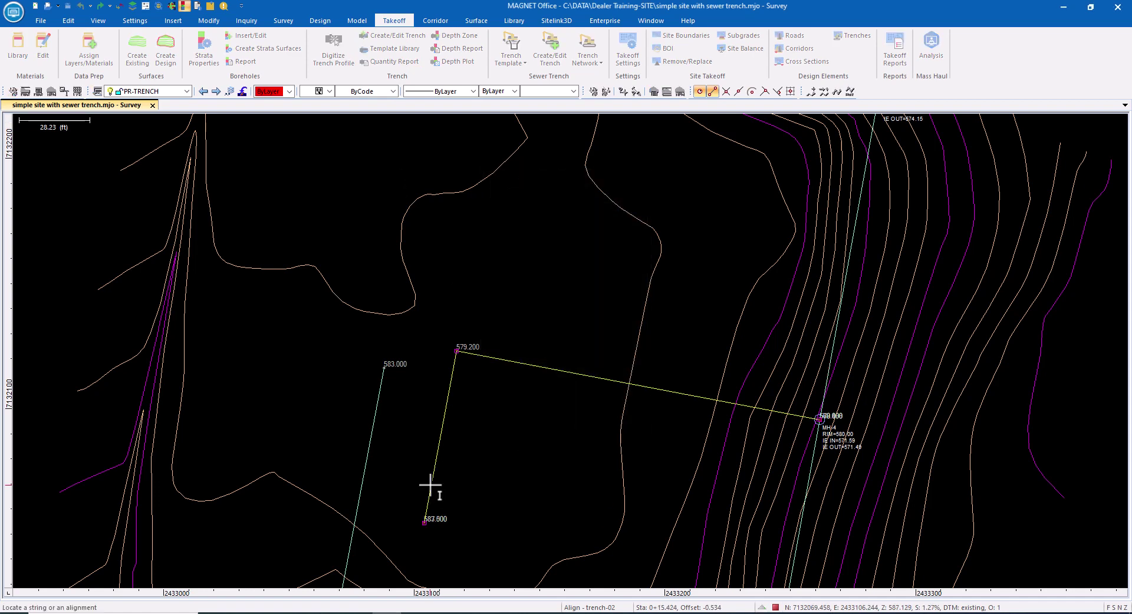
{"action": "left_click", "coordinate": [430, 484]}
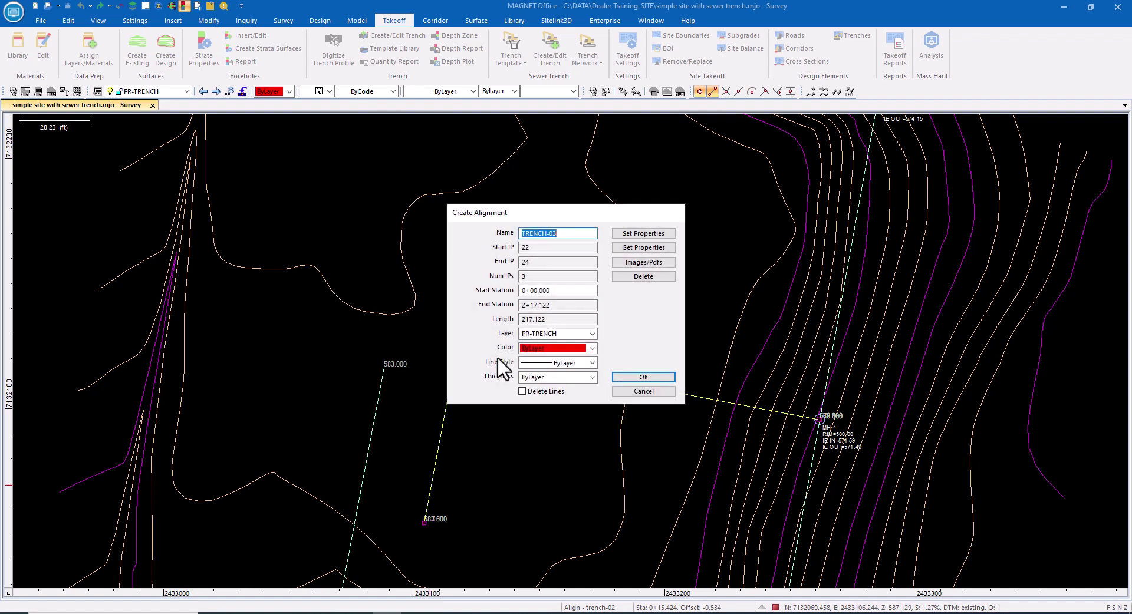
{"action": "left_click", "coordinate": [651, 378]}
- Enable DTM creation for TRENCH2 and accept the trench settings
{"action": "left_click", "coordinate": [517, 404]}
{"action": "left_click", "coordinate": [523, 407]}
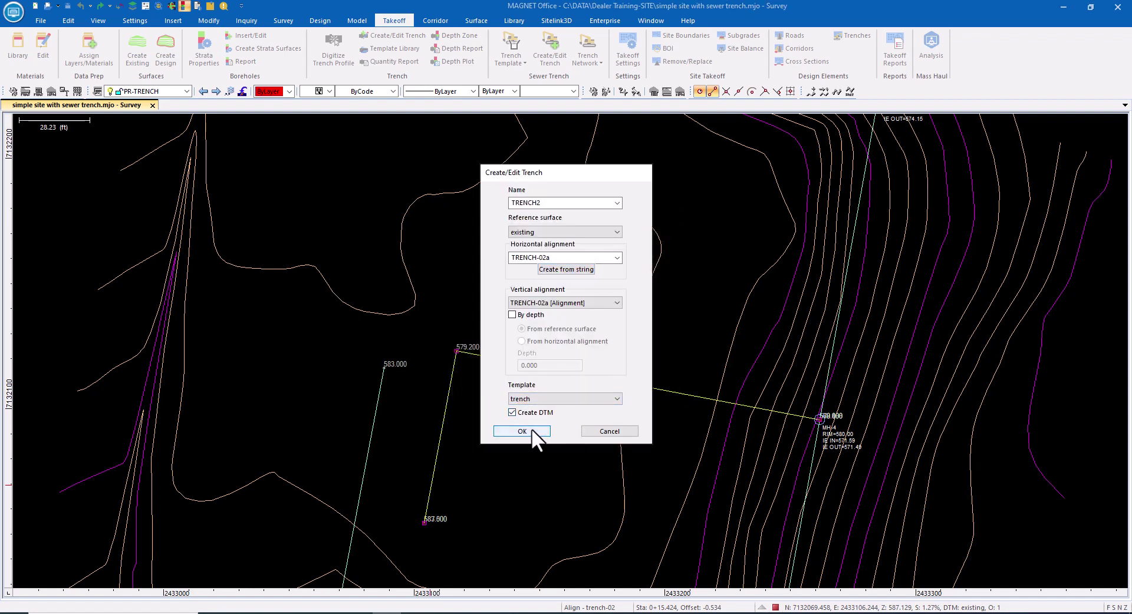
{"action": "left_click", "coordinate": [522, 431]}
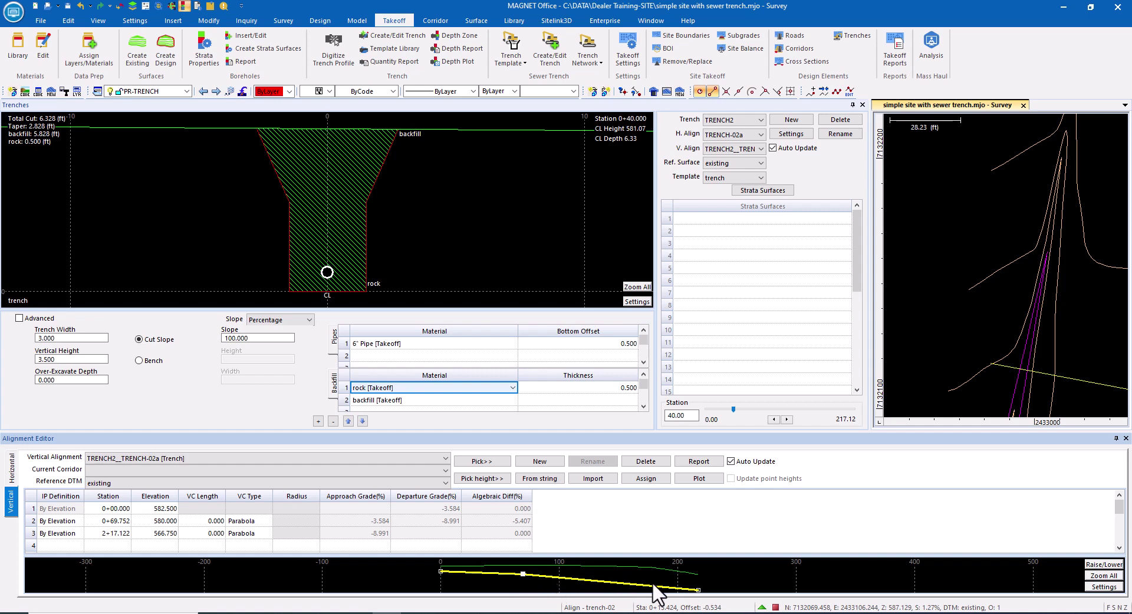
- Insert a record before the last point of TRENCH2's vertical alignment and set its station to 140
{"action": "left_click", "coordinate": [32, 532]}
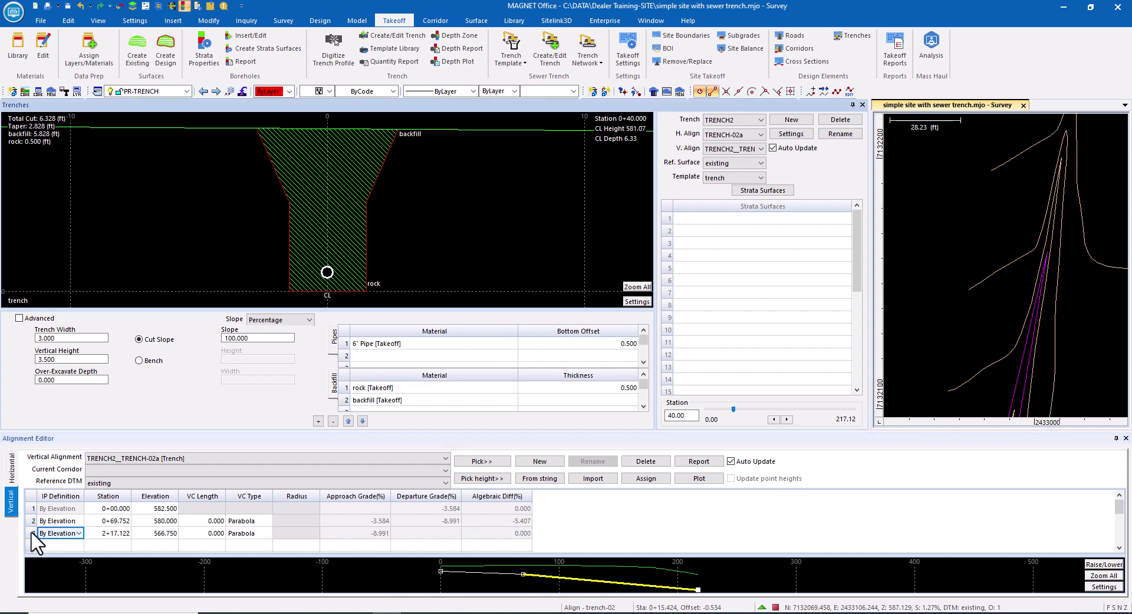
{"action": "right_click", "coordinate": [33, 532]}
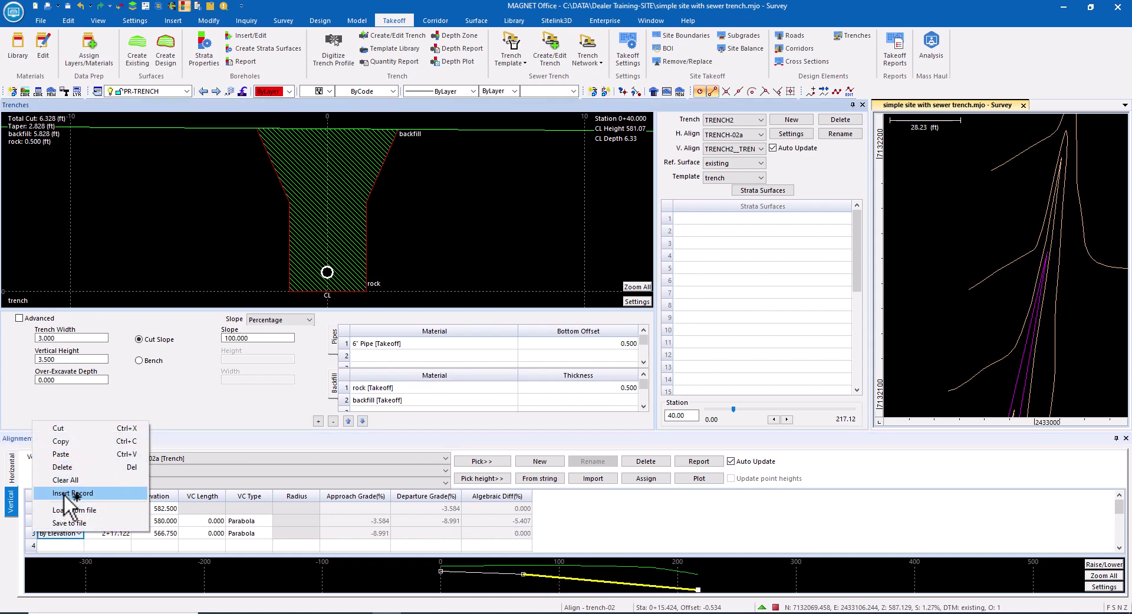
{"action": "left_click", "coordinate": [72, 494]}
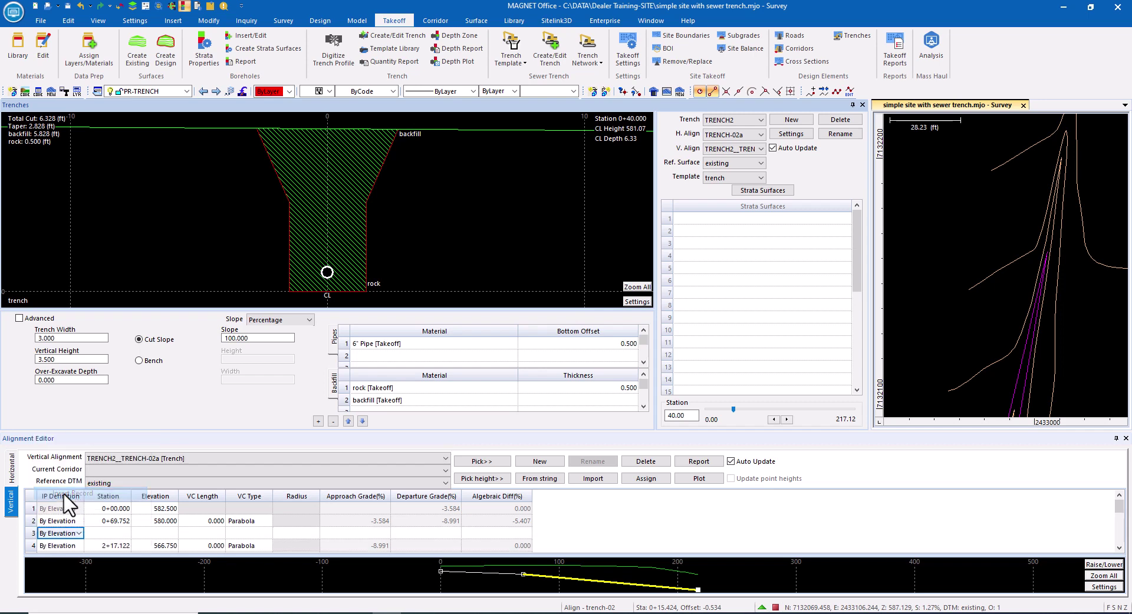
{"action": "left_click", "coordinate": [109, 534]}
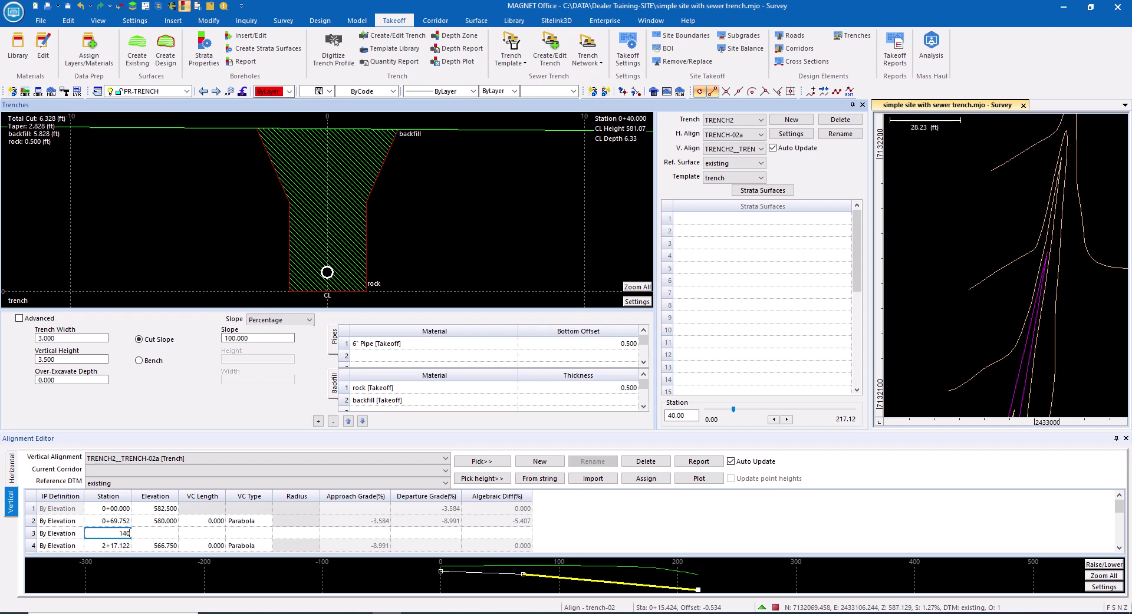
{"action": "left_click", "coordinate": [161, 534]}
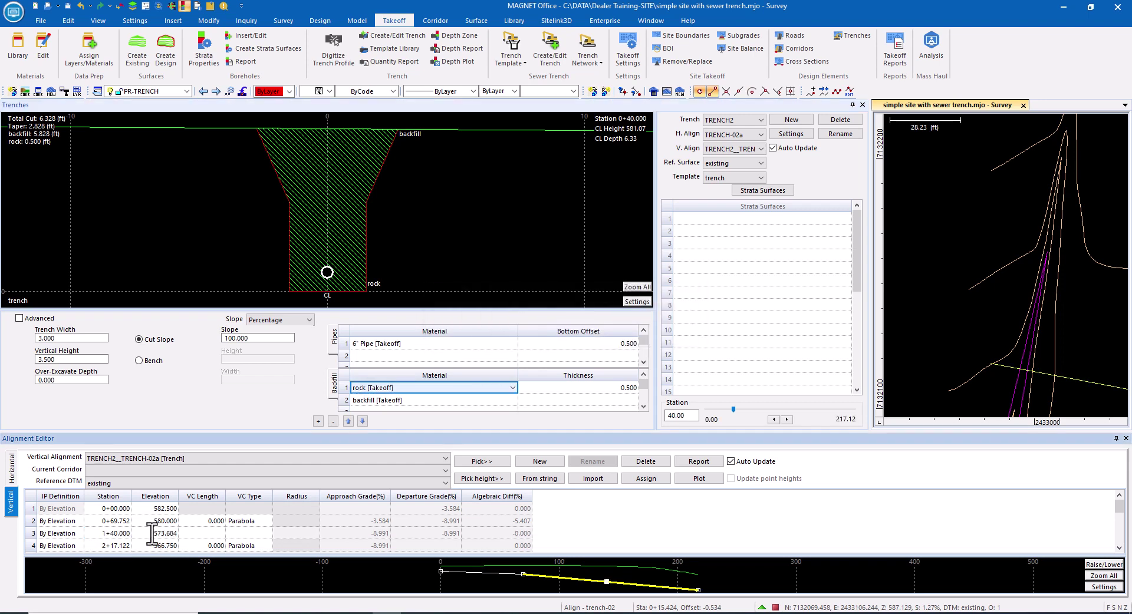
- Try an elevation of 575 for the vertical alignment point at station 1+40
{"action": "left_click", "coordinate": [164, 534]}
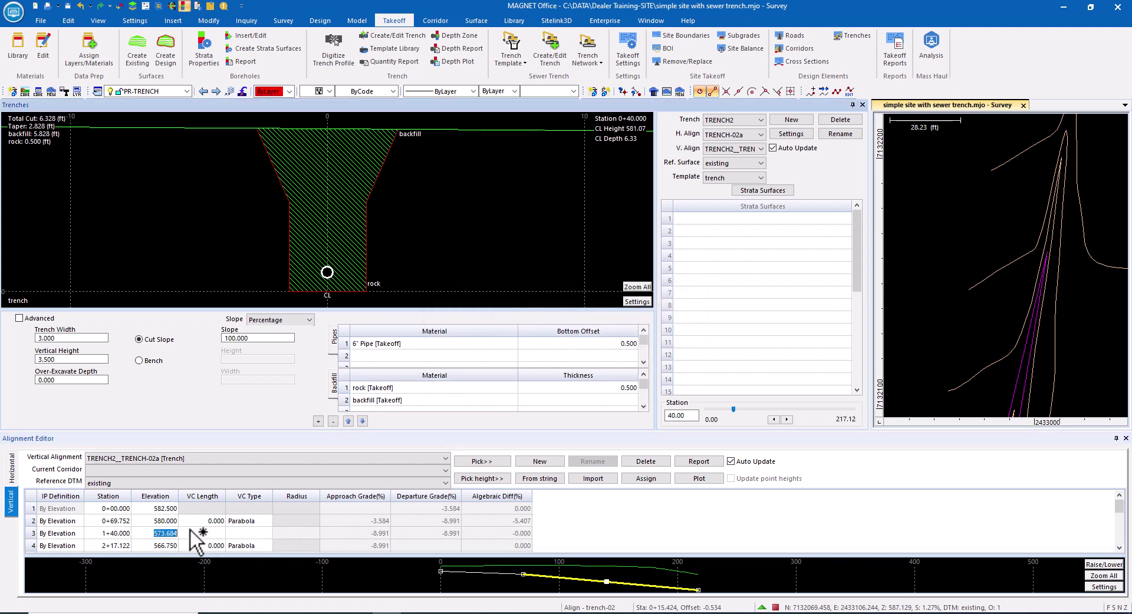
{"action": "type", "text": "575"}
{"action": "key", "text": "Return"}
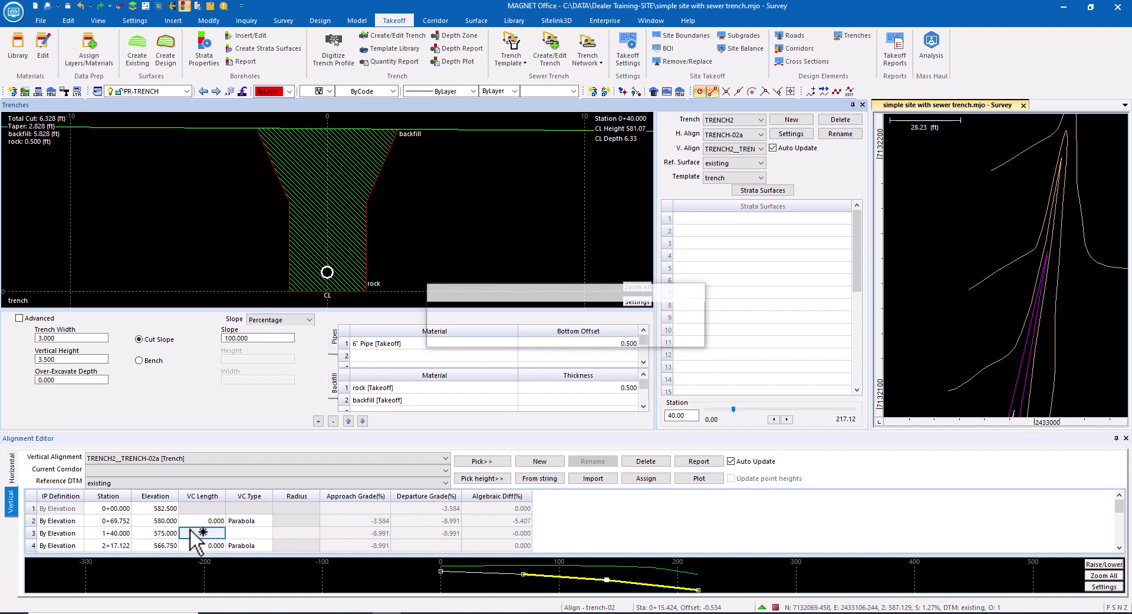
- Set the elevation of the vertical alignment point at station 1+40 to 576
{"action": "left_click", "coordinate": [168, 533]}
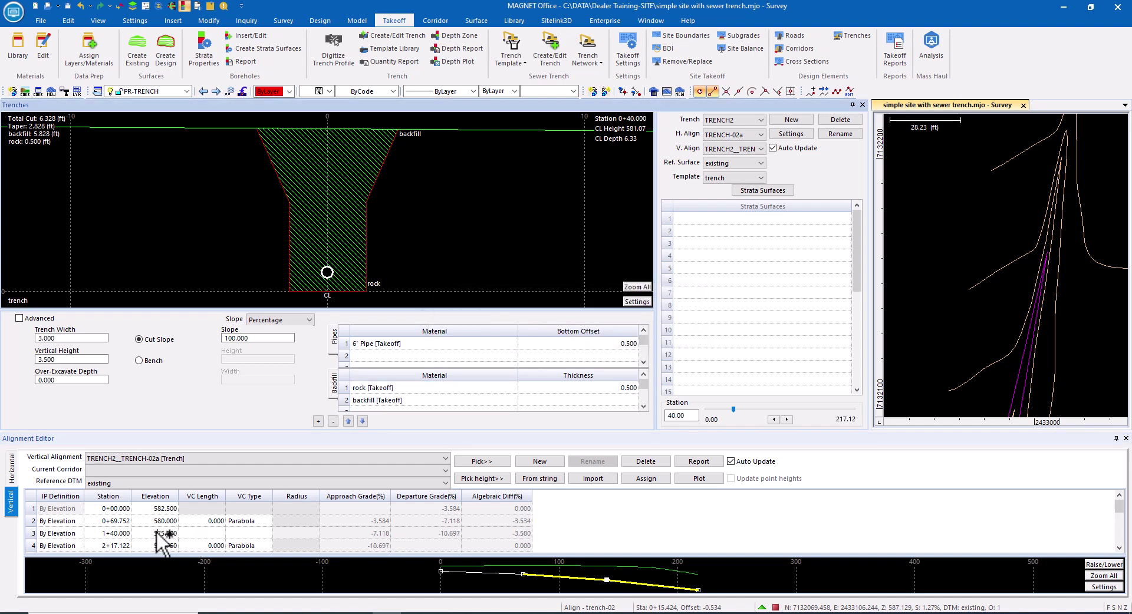
{"action": "type", "text": "576"}
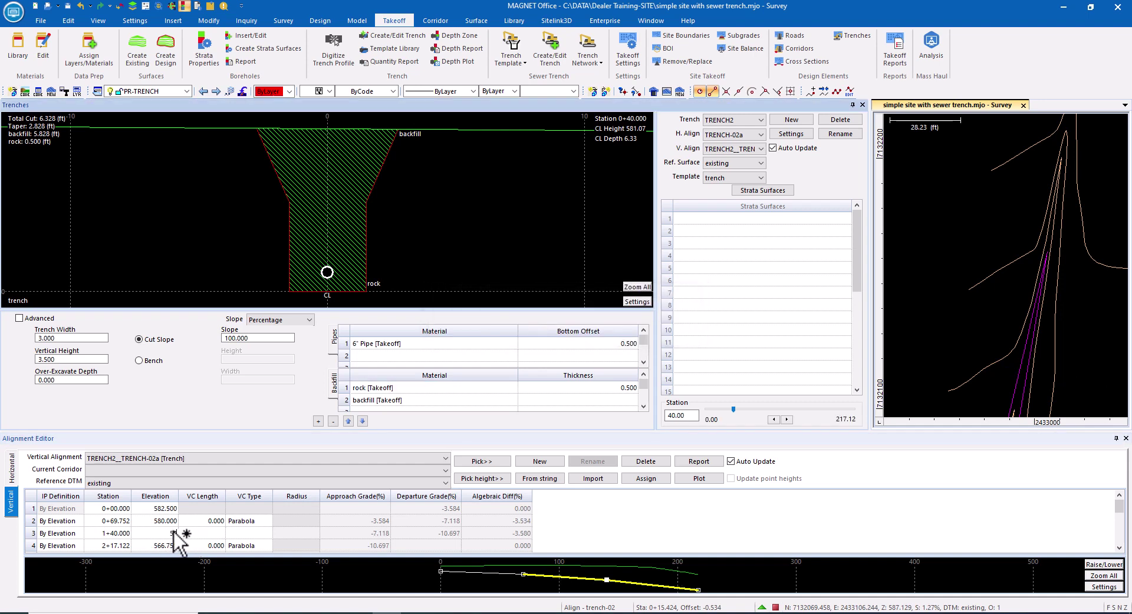
{"action": "key", "text": "Return"}
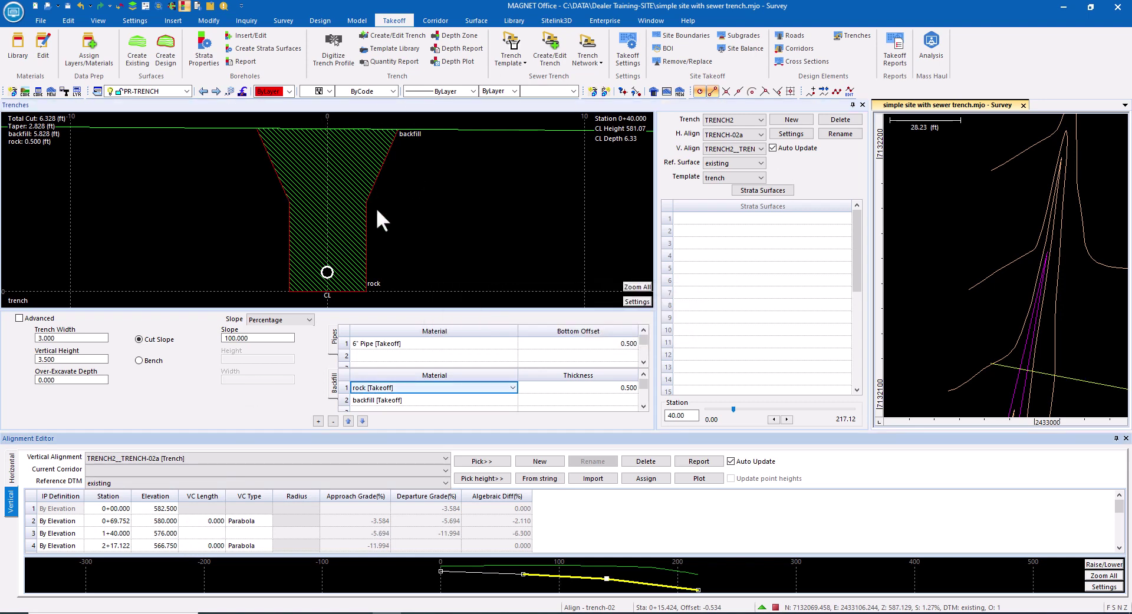
- Step backward and forward through TRENCH2's stations to examine the trench cross section, ending at station 0+30
{"action": "left_click", "coordinate": [771, 420]}
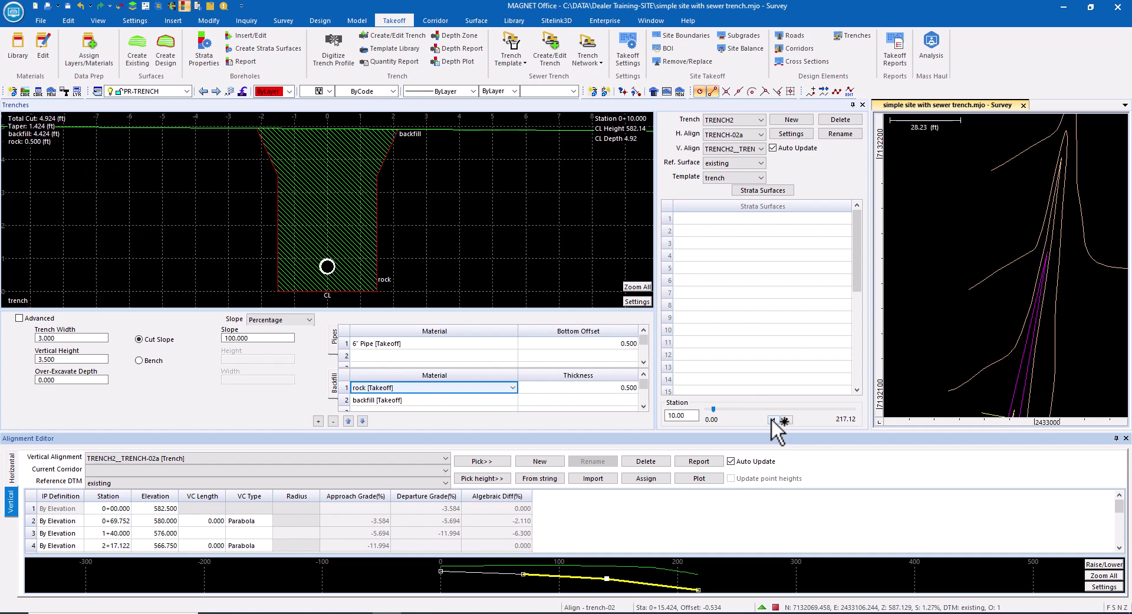
{"action": "left_click", "coordinate": [772, 420]}
{"action": "left_click", "coordinate": [787, 420]}
{"action": "left_click", "coordinate": [787, 420]}
{"action": "left_click", "coordinate": [787, 420]}
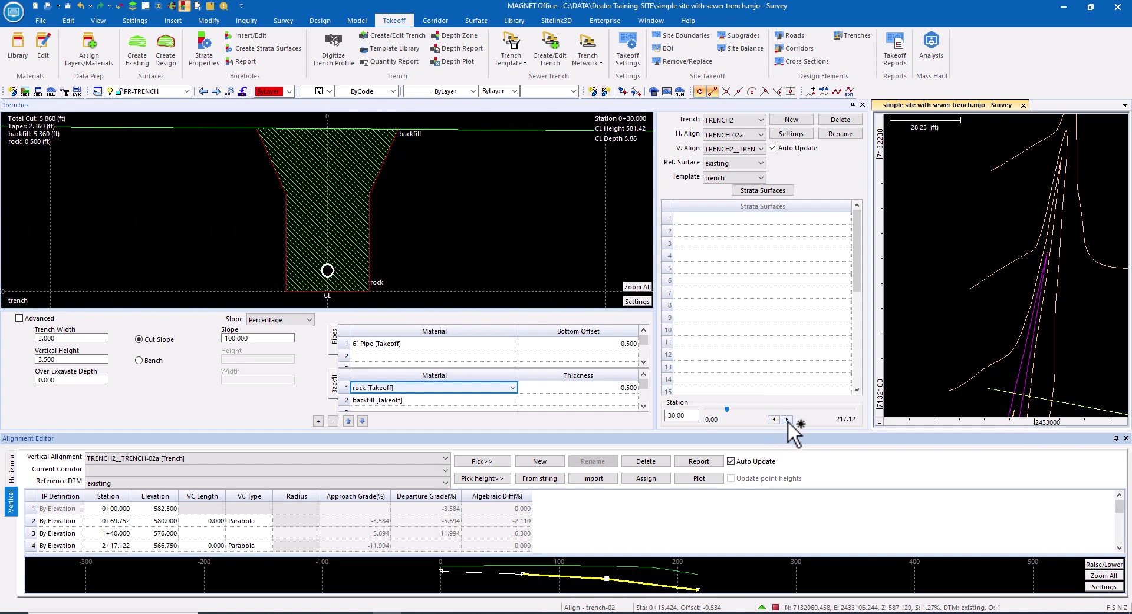
- Step forward through TRENCH2's cross sections from station 0+30 to the final station 2+17.122, and close the trench and alignment editors
{"action": "left_click", "coordinate": [786, 419]}
{"action": "left_click", "coordinate": [787, 420]}
{"action": "left_click", "coordinate": [787, 420]}
{"action": "left_click", "coordinate": [787, 420]}
{"action": "left_click", "coordinate": [787, 420]}
{"action": "left_click", "coordinate": [787, 419]}
{"action": "left_click", "coordinate": [787, 420]}
{"action": "left_click", "coordinate": [787, 419]}
{"action": "left_click", "coordinate": [787, 420]}
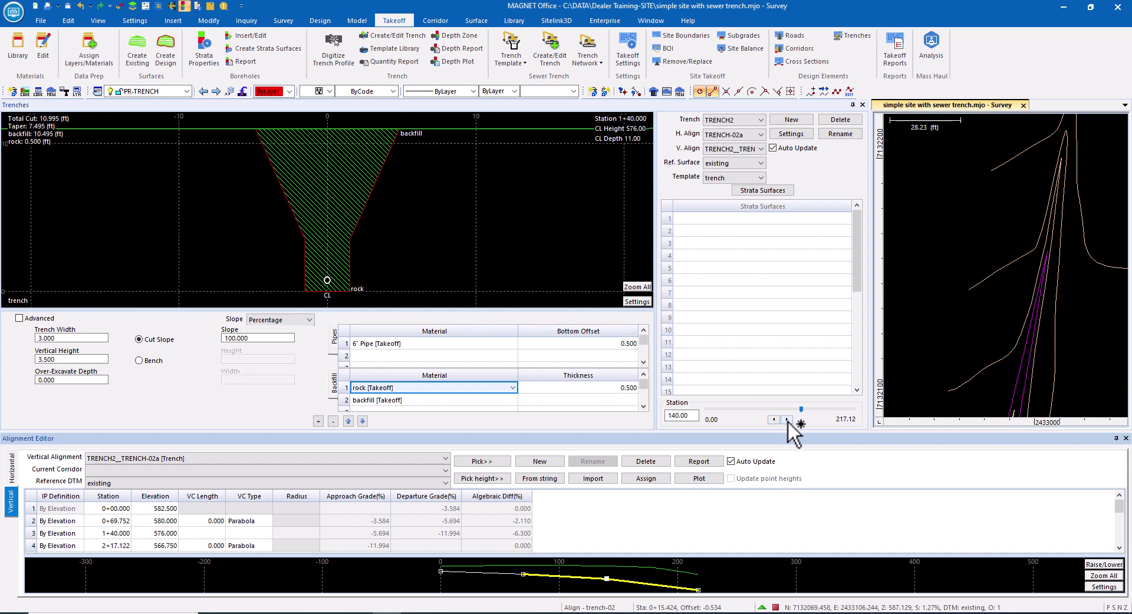
{"action": "left_click", "coordinate": [787, 420]}
{"action": "left_click", "coordinate": [787, 420]}
{"action": "left_click", "coordinate": [787, 420]}
{"action": "left_click", "coordinate": [787, 420]}
{"action": "left_click", "coordinate": [787, 419]}
{"action": "left_click", "coordinate": [787, 419]}
{"action": "left_click", "coordinate": [787, 420]}
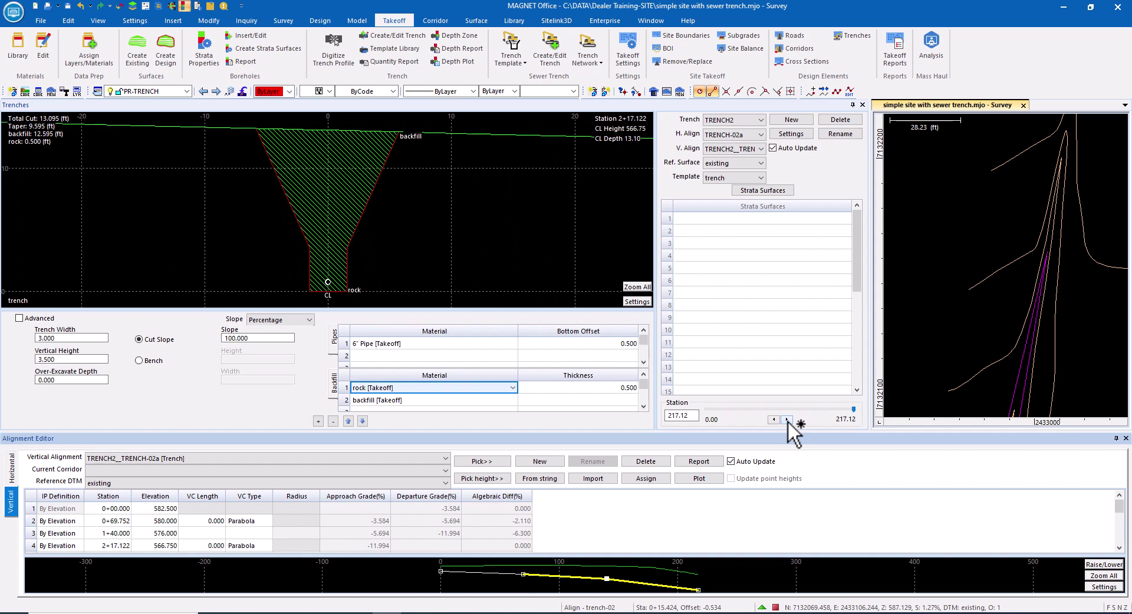
{"action": "left_click", "coordinate": [861, 106]}
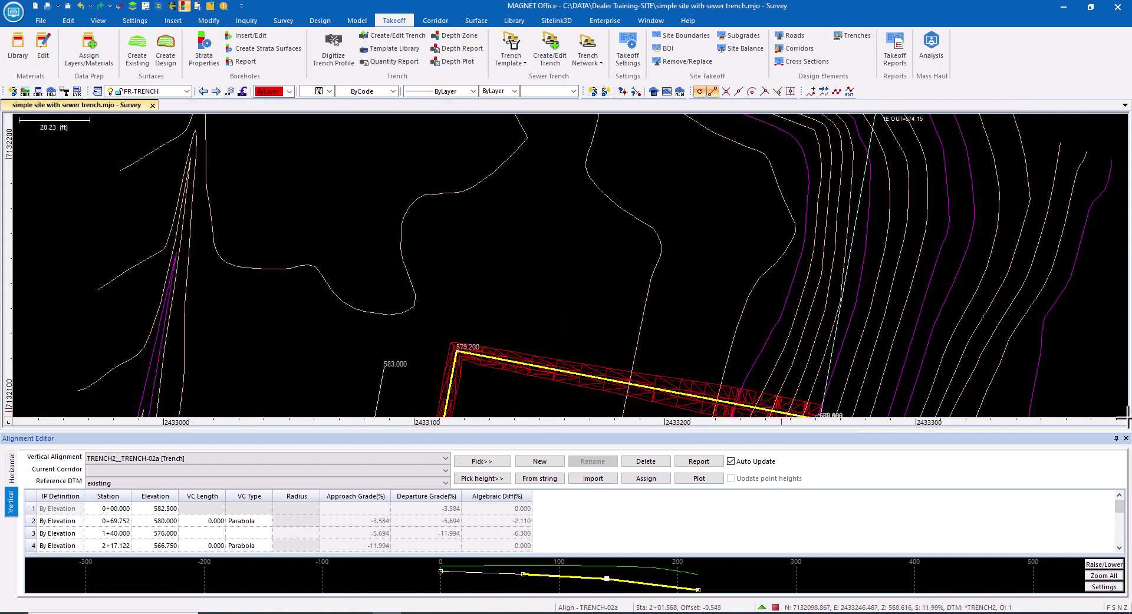
{"action": "left_click", "coordinate": [1125, 439]}
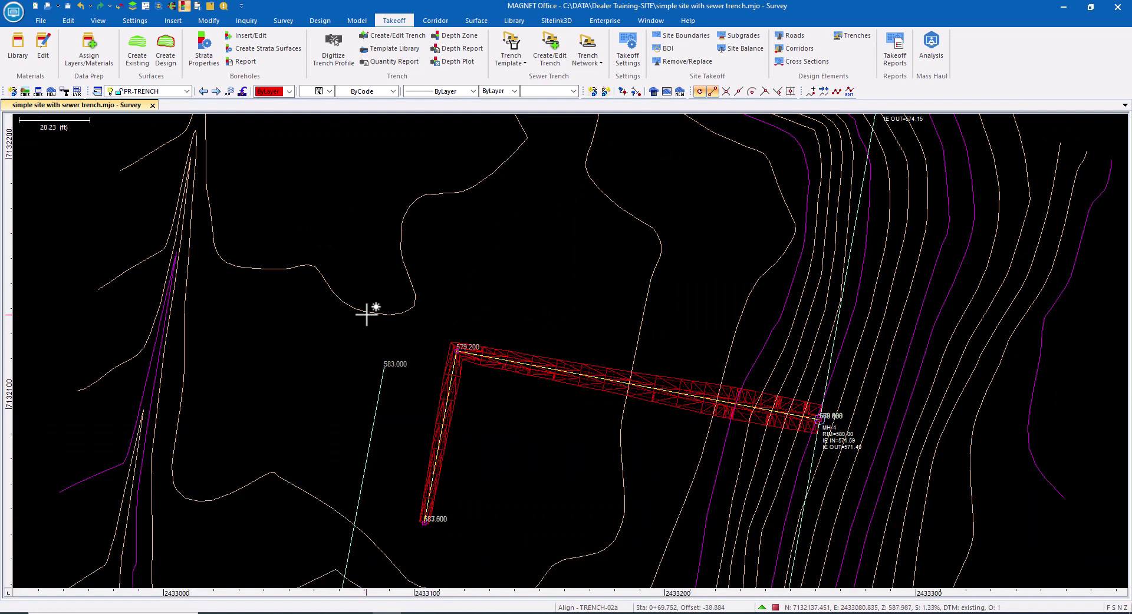
- Show the TRENCH2 and TRENCH1 surfaces in the 3D surface viewer, examine the trench shape from several sides, and close the viewer
{"action": "left_click", "coordinate": [98, 20]}
{"action": "left_click", "coordinate": [460, 47]}
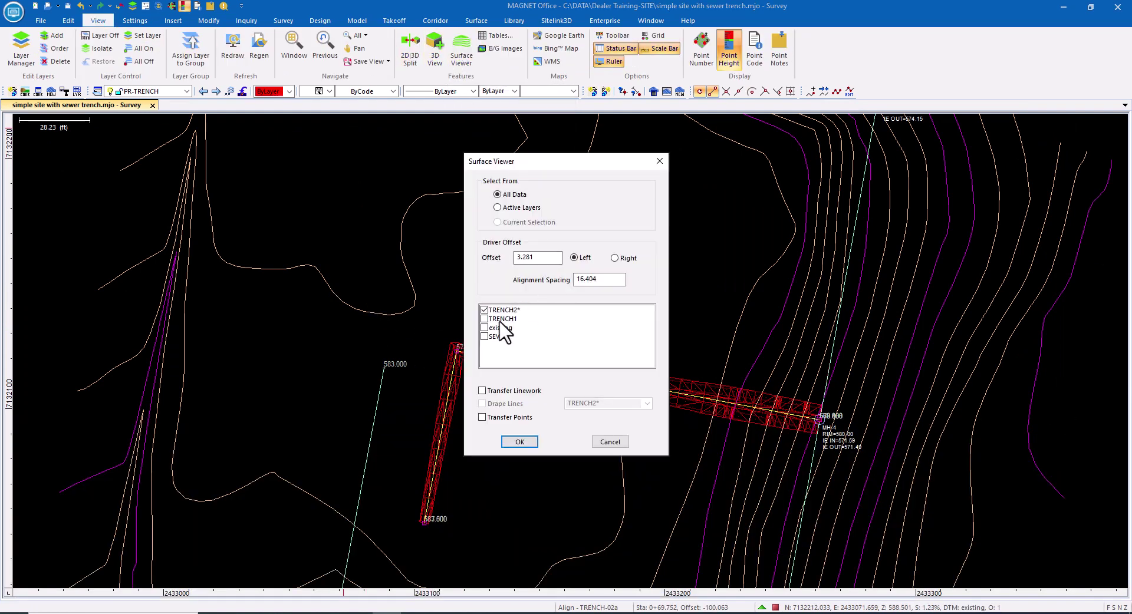
{"action": "left_click", "coordinate": [485, 318]}
{"action": "left_click", "coordinate": [520, 439]}
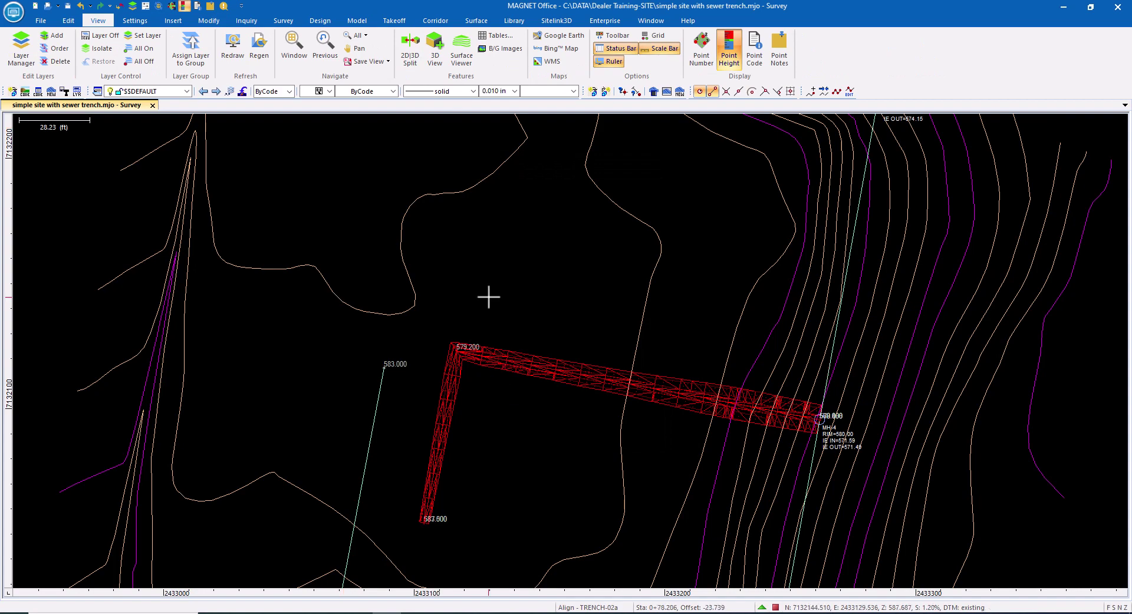
{"action": "left_click_drag", "start_coordinate": [497, 263], "coordinate": [388, 289]}
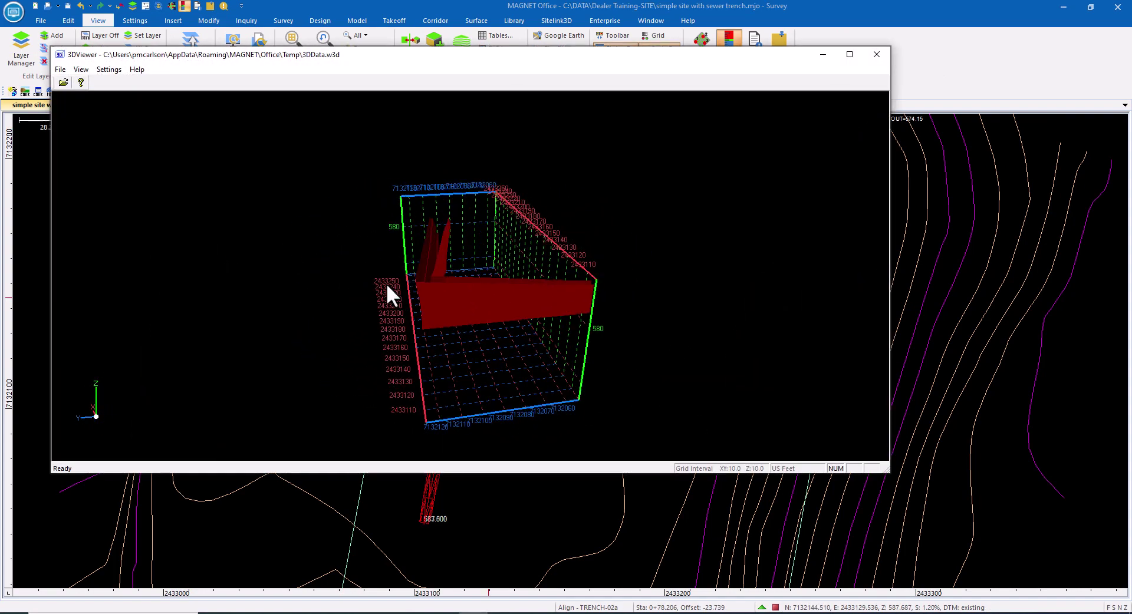
{"action": "left_click_drag", "start_coordinate": [653, 287], "coordinate": [515, 289]}
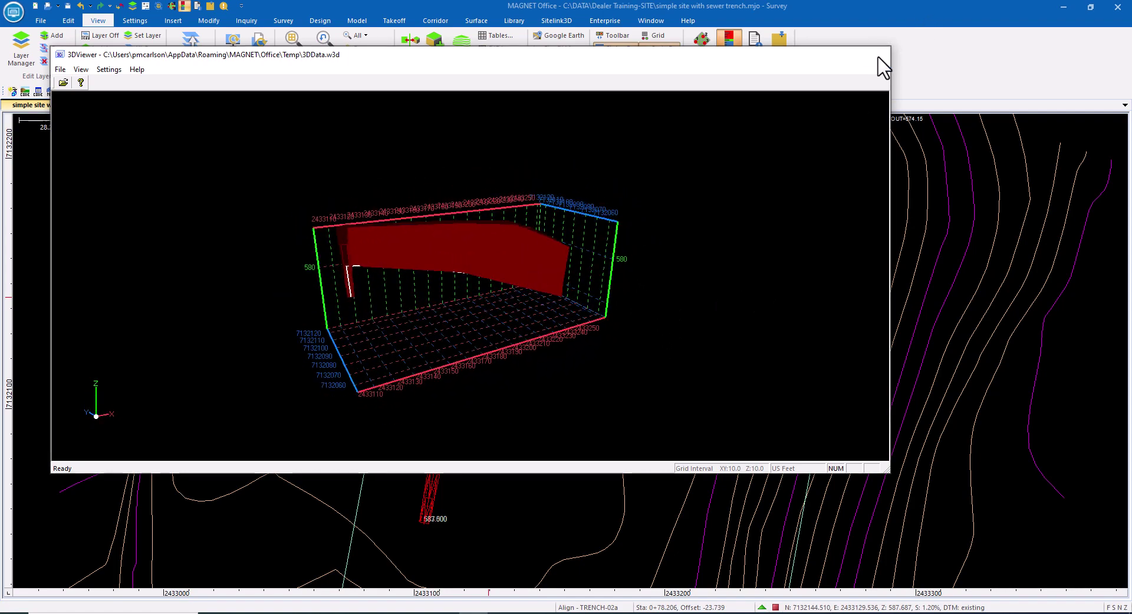
{"action": "left_click", "coordinate": [876, 54]}
- Generate the trench quantity report for TRENCH2's complete design and review its station volumes, pipe length and total excavation volume
{"action": "left_click", "coordinate": [394, 21]}
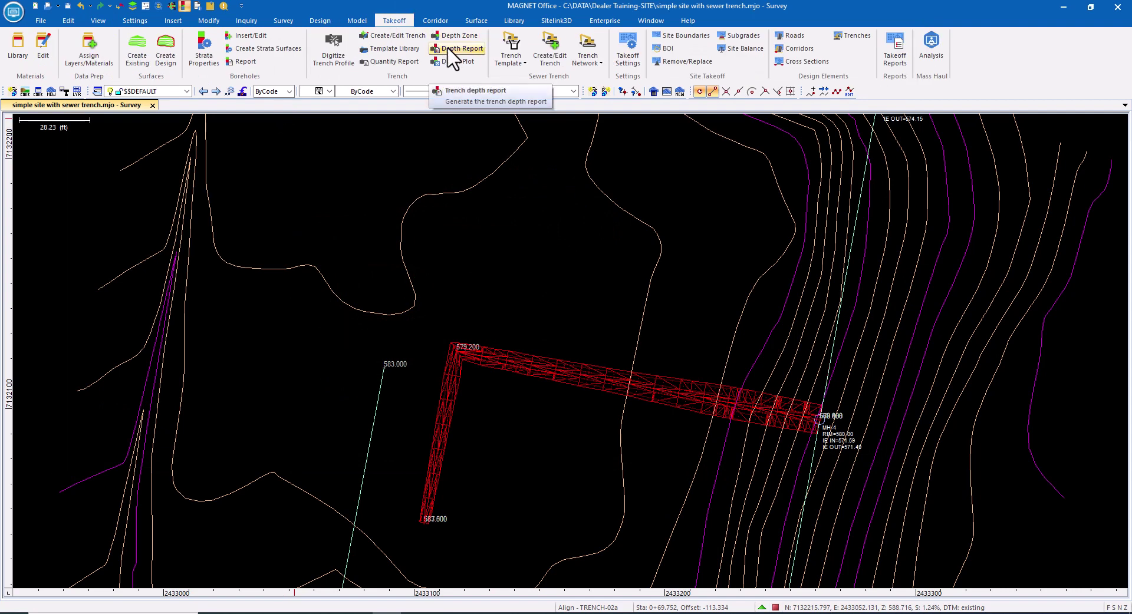
{"action": "left_click", "coordinate": [405, 62]}
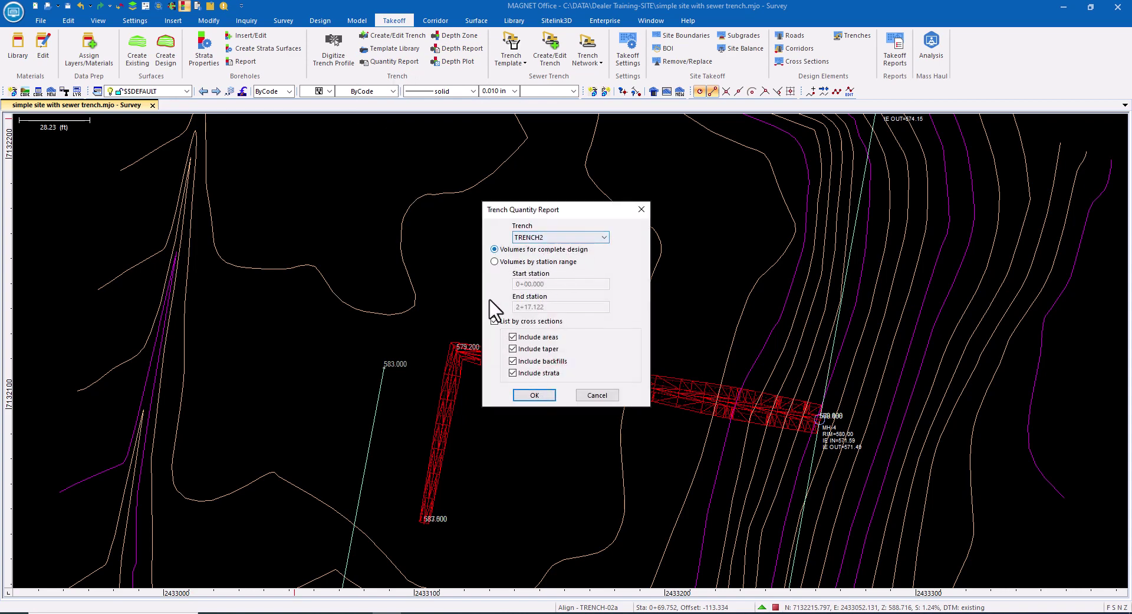
{"action": "left_click", "coordinate": [532, 395]}
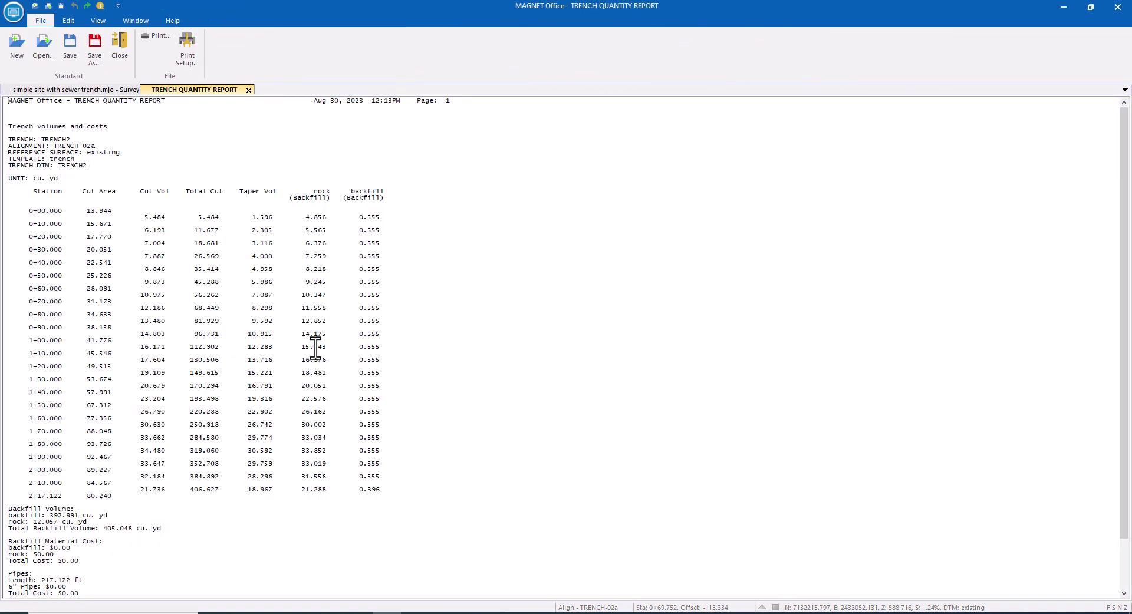
{"action": "left_click_drag", "start_coordinate": [29, 210], "coordinate": [77, 511]}
{"action": "scroll", "coordinate": [40, 394], "scroll_direction": "down", "scroll_amount": 2}
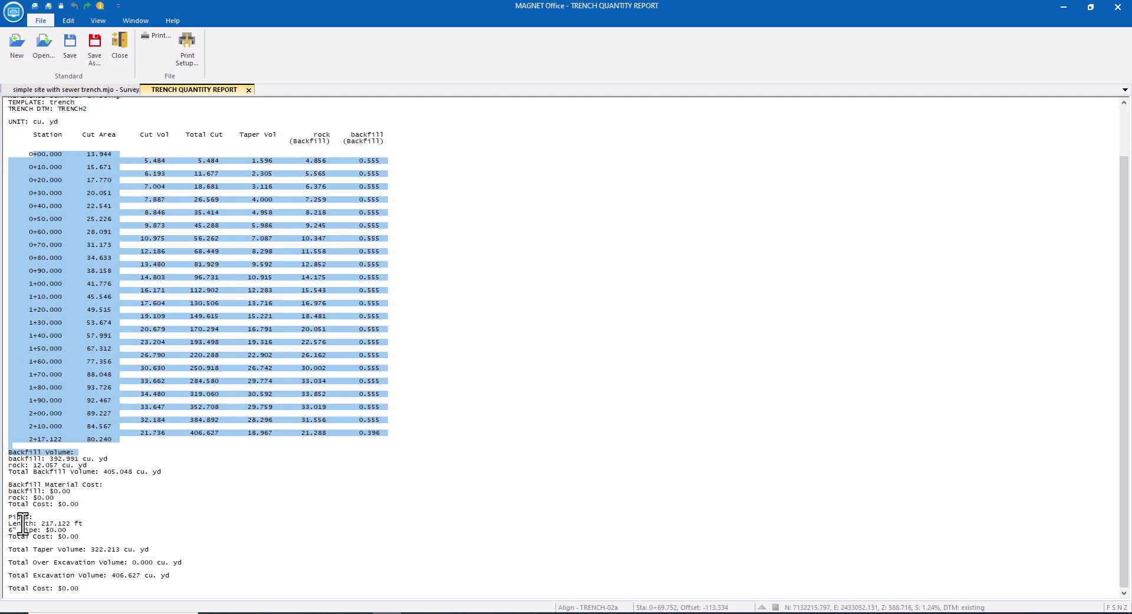
{"action": "left_click_drag", "start_coordinate": [11, 522], "coordinate": [151, 532]}
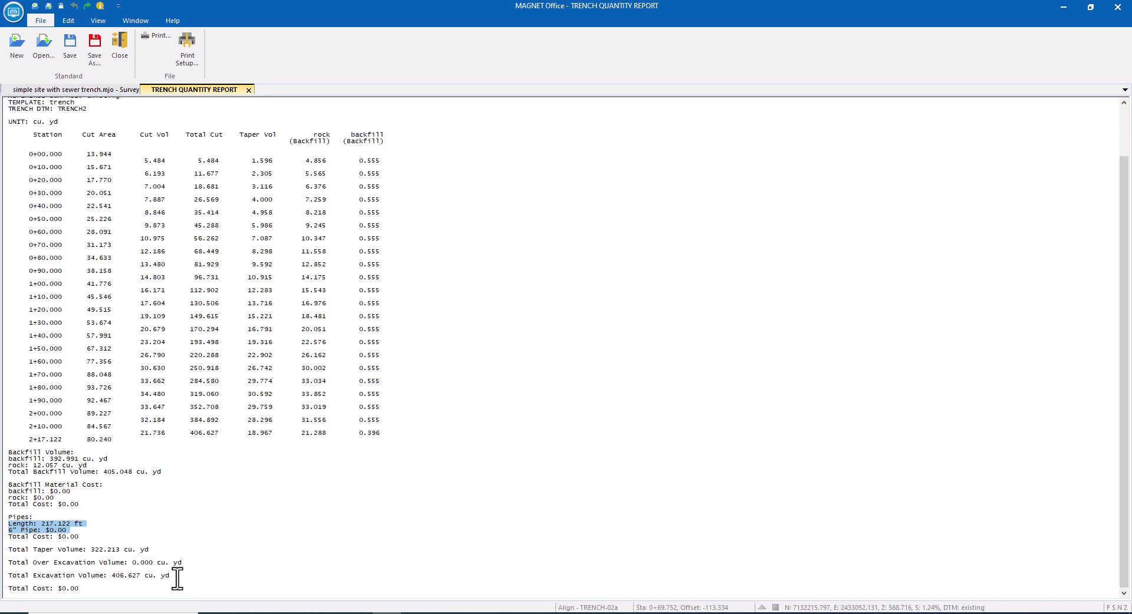
{"action": "left_click_drag", "start_coordinate": [170, 576], "coordinate": [33, 576]}
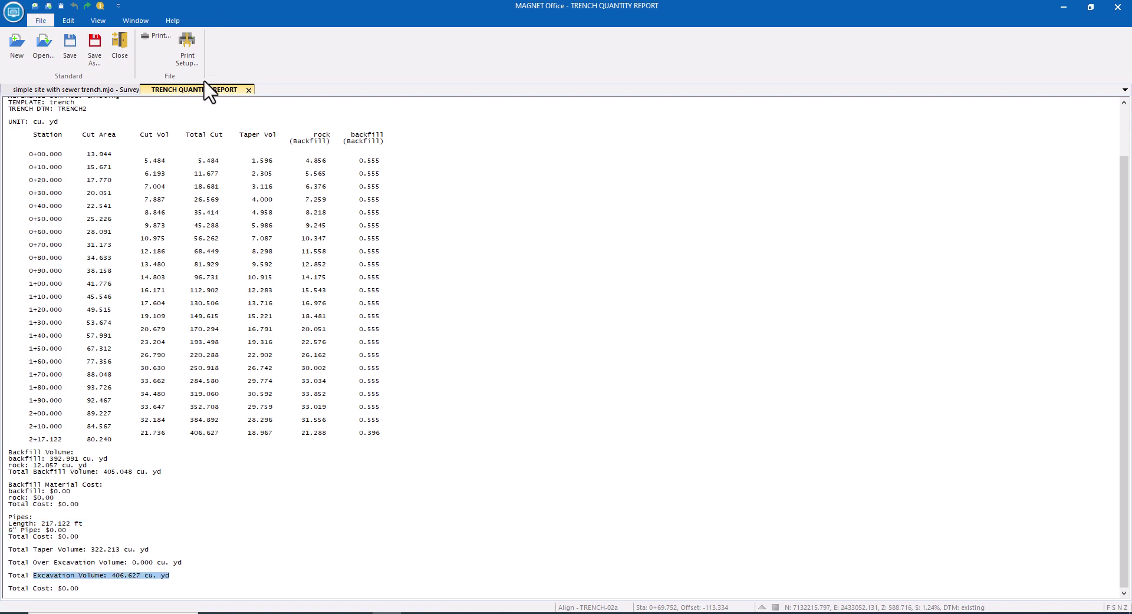
{"action": "left_click", "coordinate": [248, 89]}
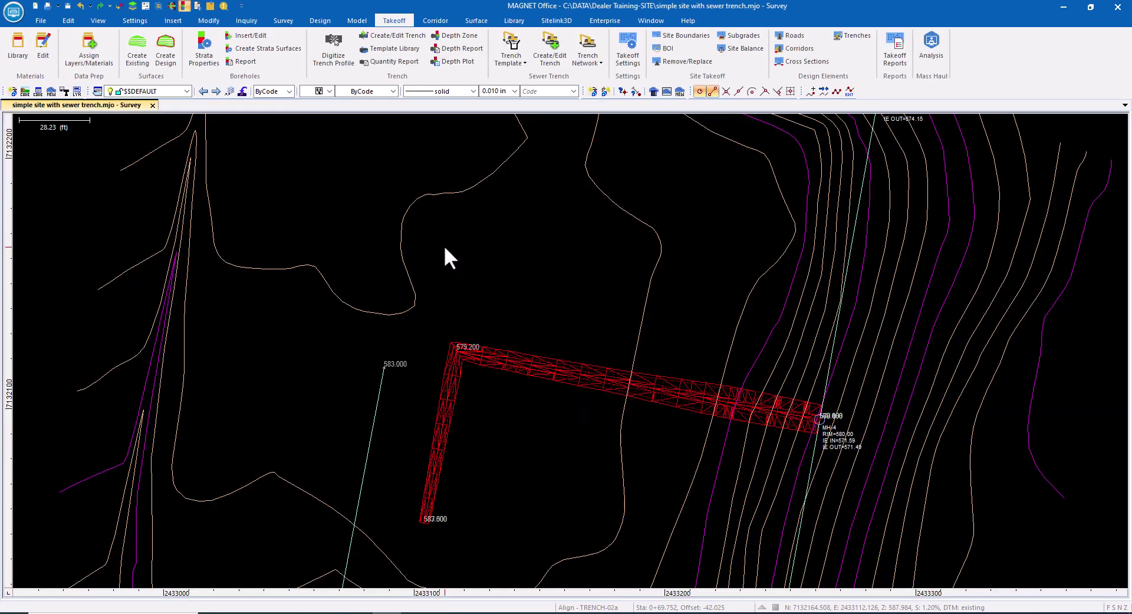
- Generate the trench depth report for TRENCH2, review the lengths and percentages for the depth ranges from 3.5 to 65.6 ft, and close it
{"action": "left_click", "coordinate": [475, 50]}
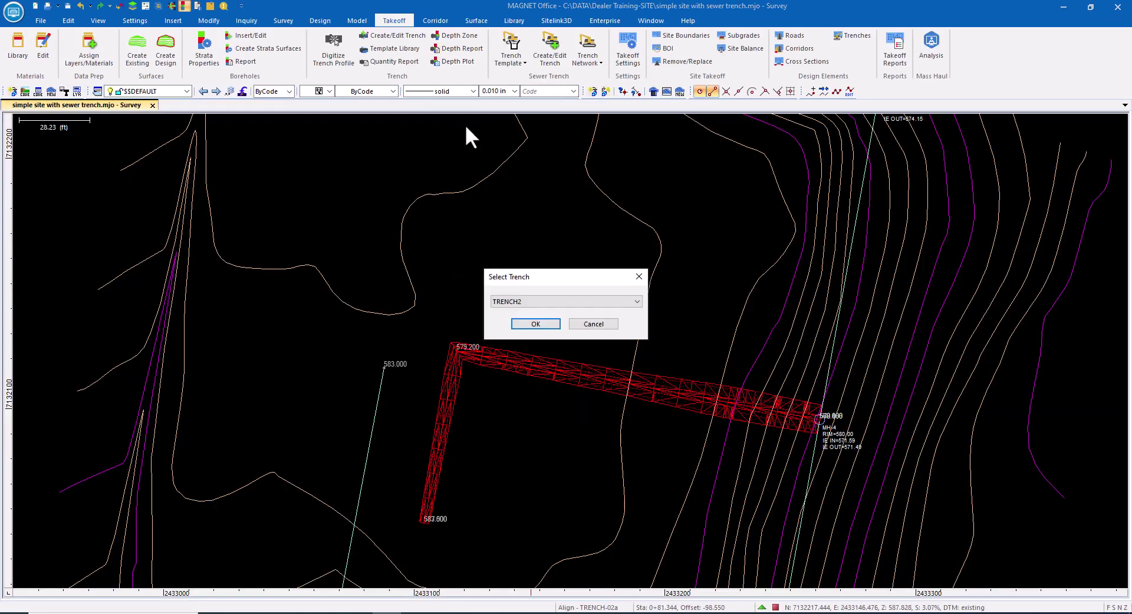
{"action": "left_click", "coordinate": [535, 322]}
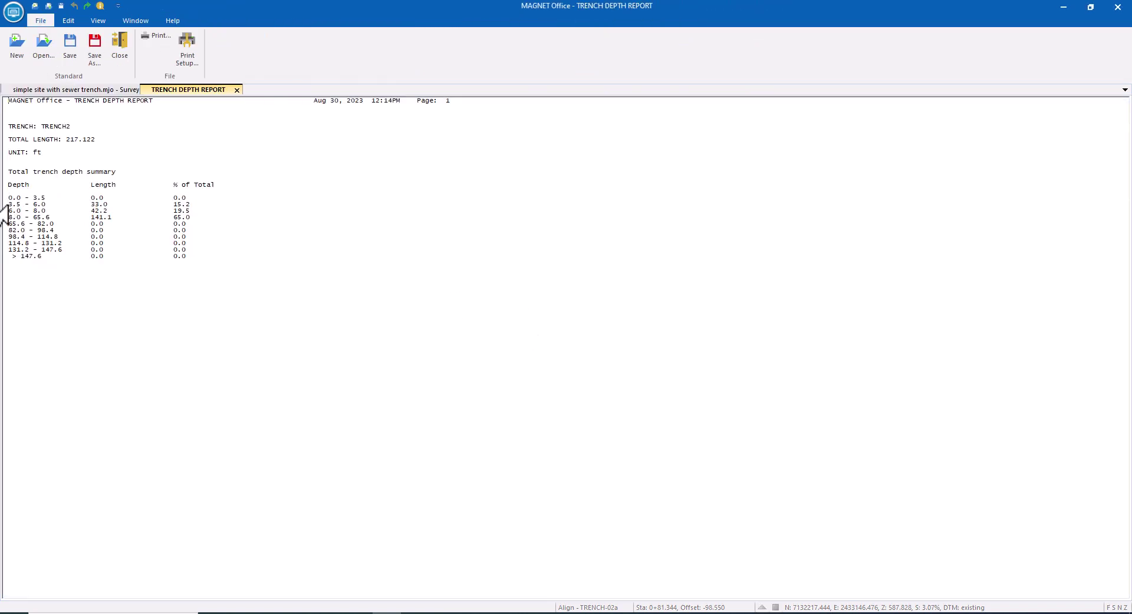
{"action": "left_click_drag", "start_coordinate": [10, 204], "coordinate": [218, 205]}
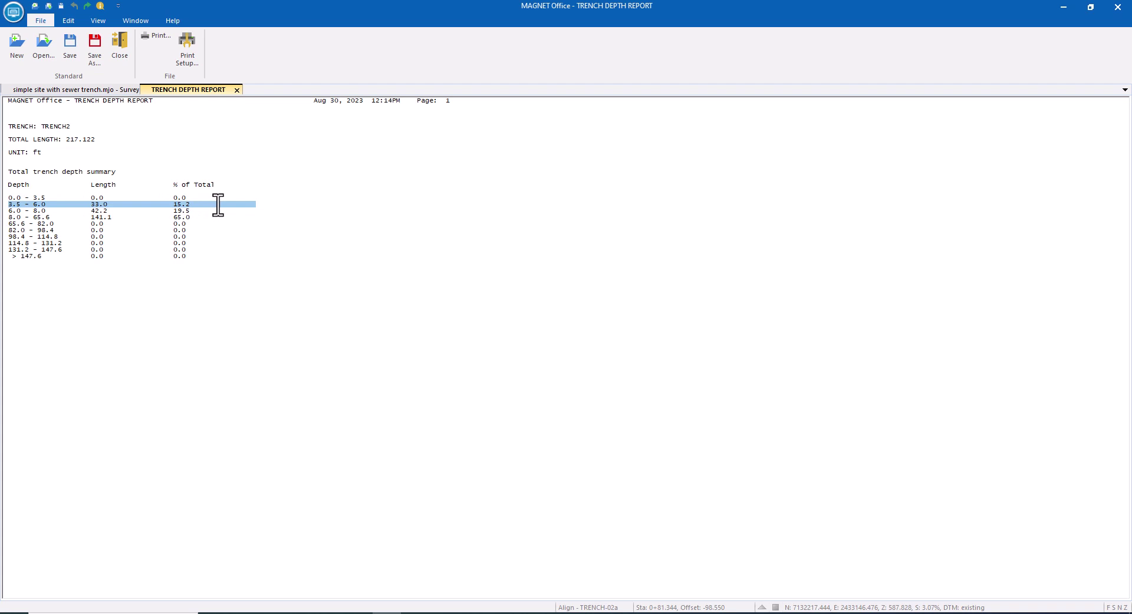
{"action": "left_click_drag", "start_coordinate": [218, 205], "coordinate": [218, 216]}
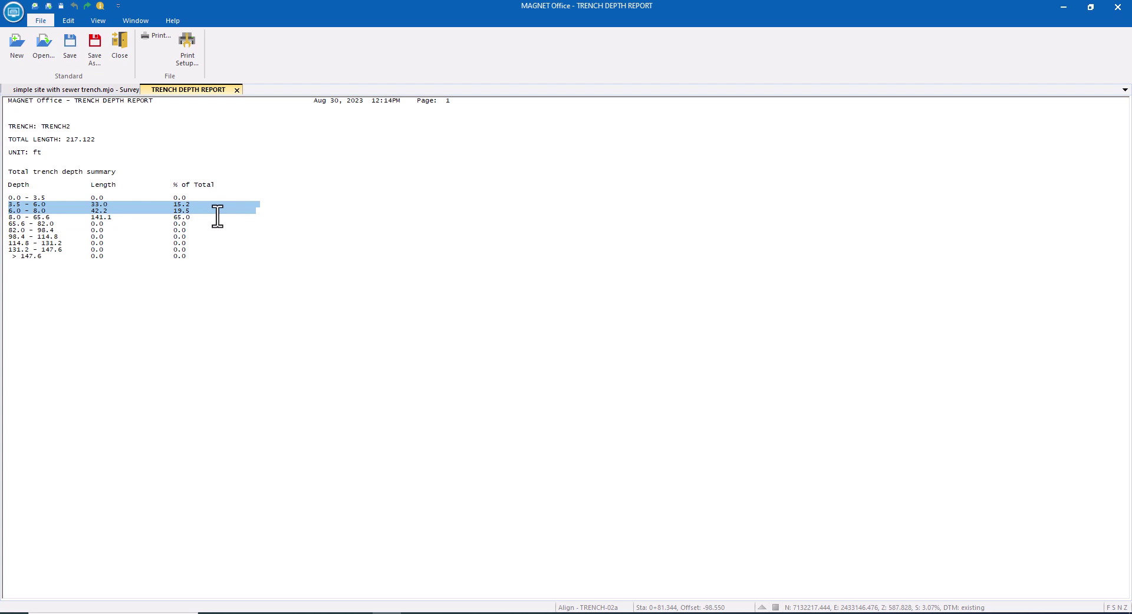
{"action": "left_click_drag", "start_coordinate": [218, 216], "coordinate": [214, 222]}
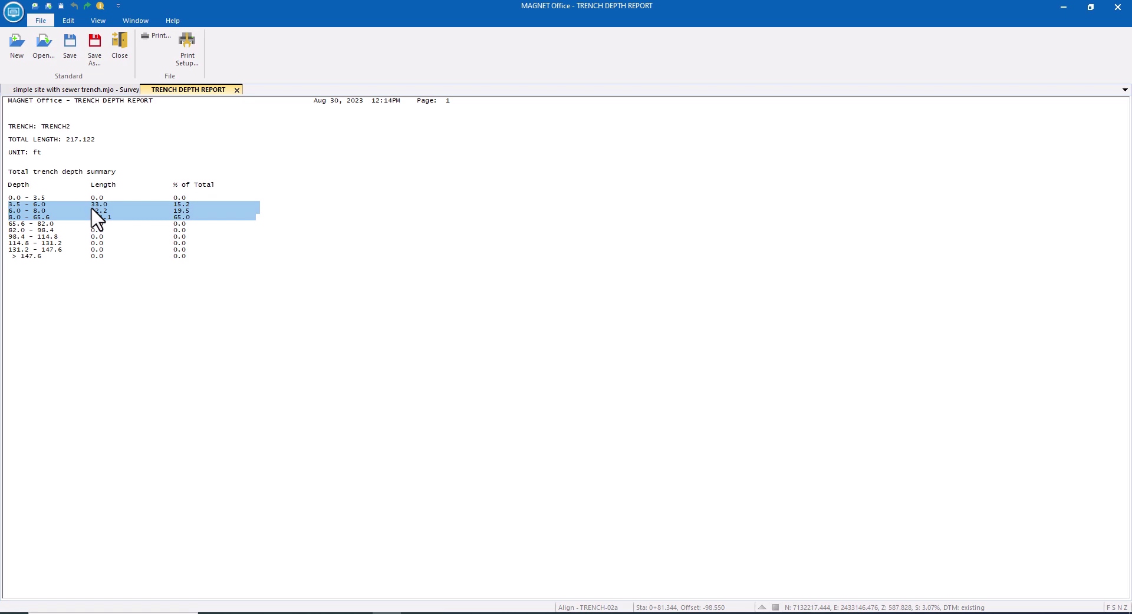
{"action": "left_click", "coordinate": [238, 90]}
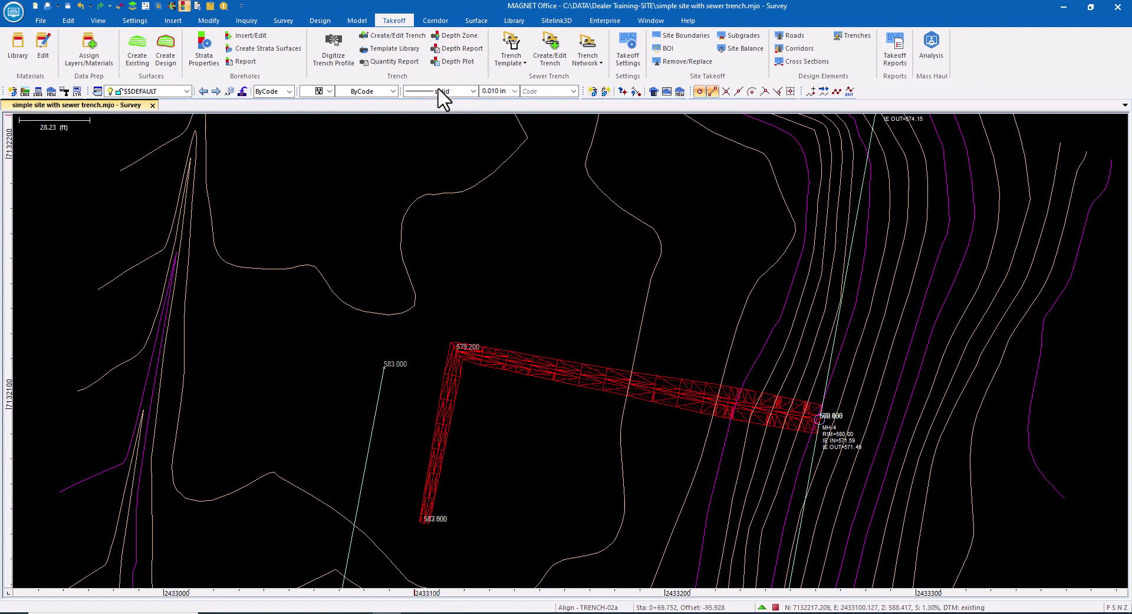
- Plot TRENCH2's depth profile at horizontal scale 20 and vertical scale 2, examine its elevation and depth zone bands, and close the drawing
{"action": "left_click", "coordinate": [451, 64]}
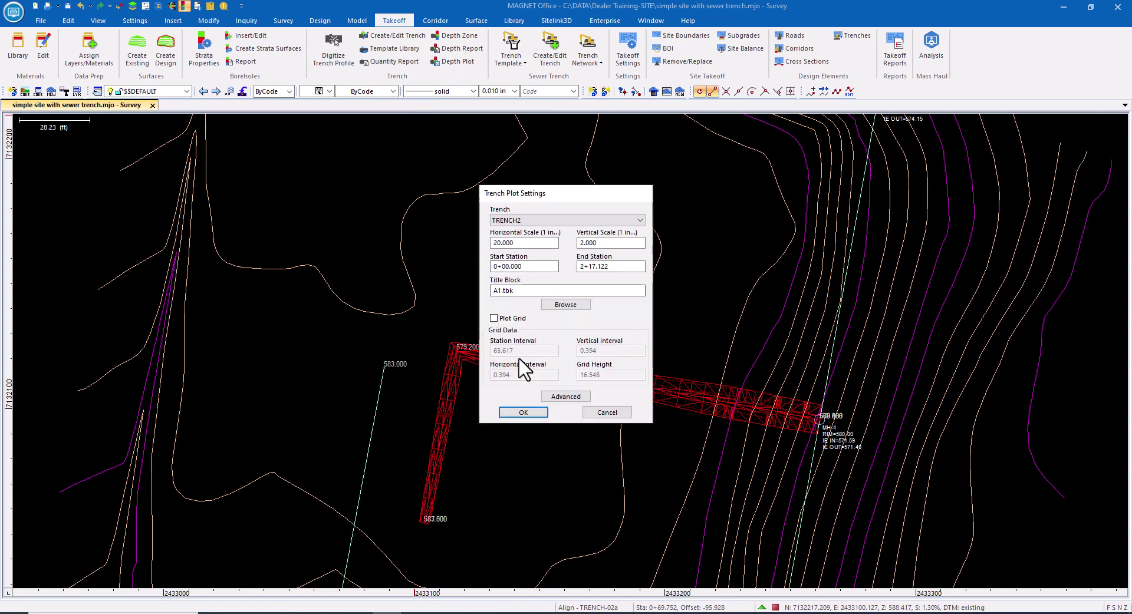
{"action": "left_click", "coordinate": [521, 412]}
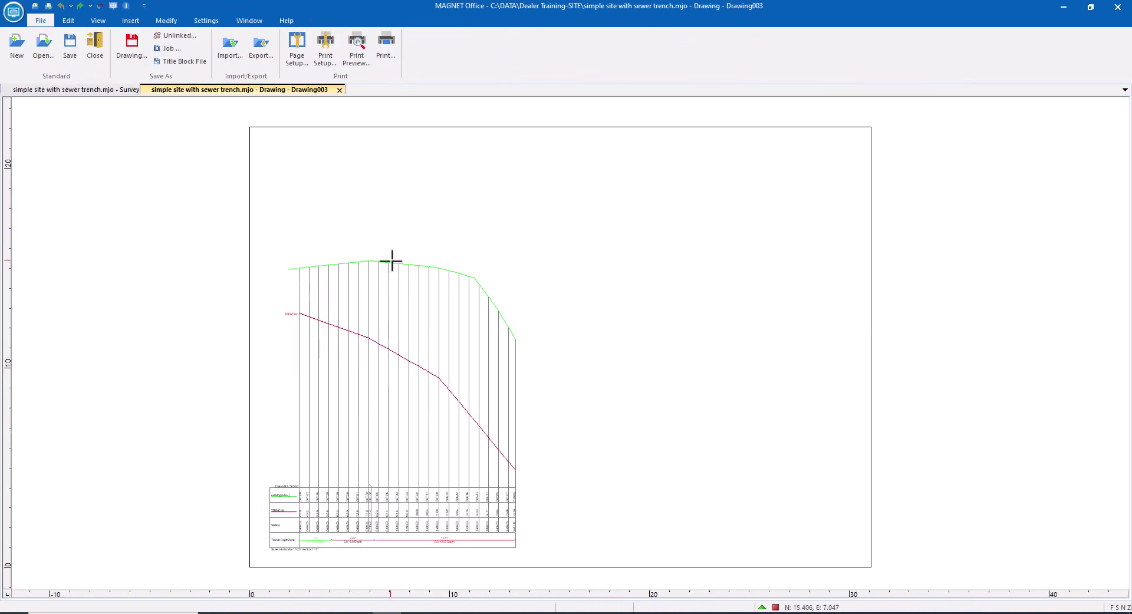
{"action": "scroll", "coordinate": [338, 545], "scroll_direction": "up", "scroll_amount": 5}
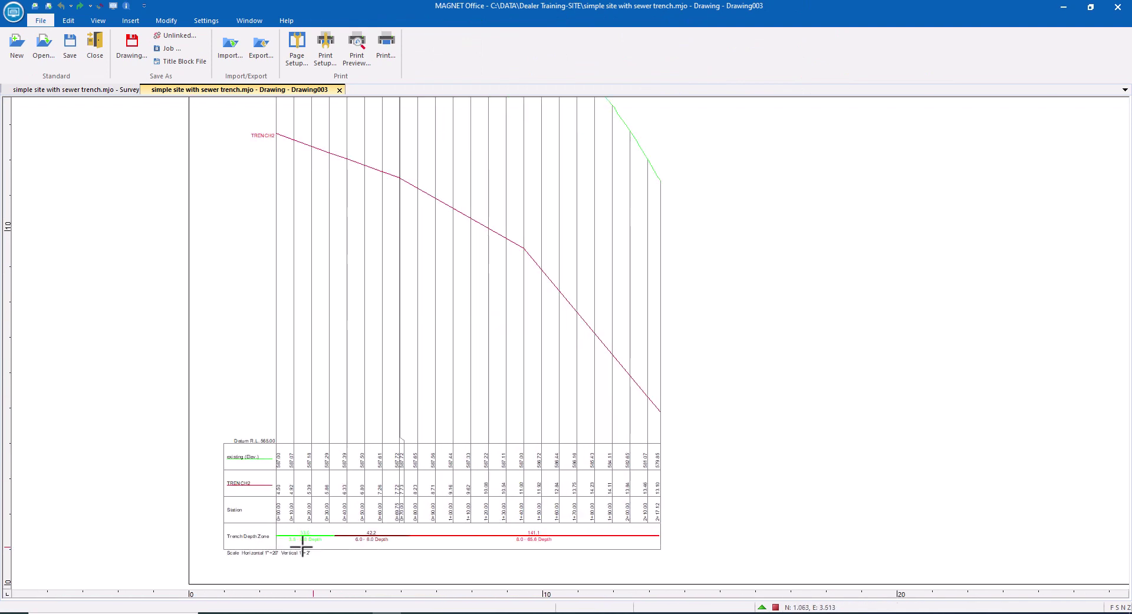
{"action": "middle_click_drag", "start_coordinate": [275, 456], "coordinate": [219, 448]}
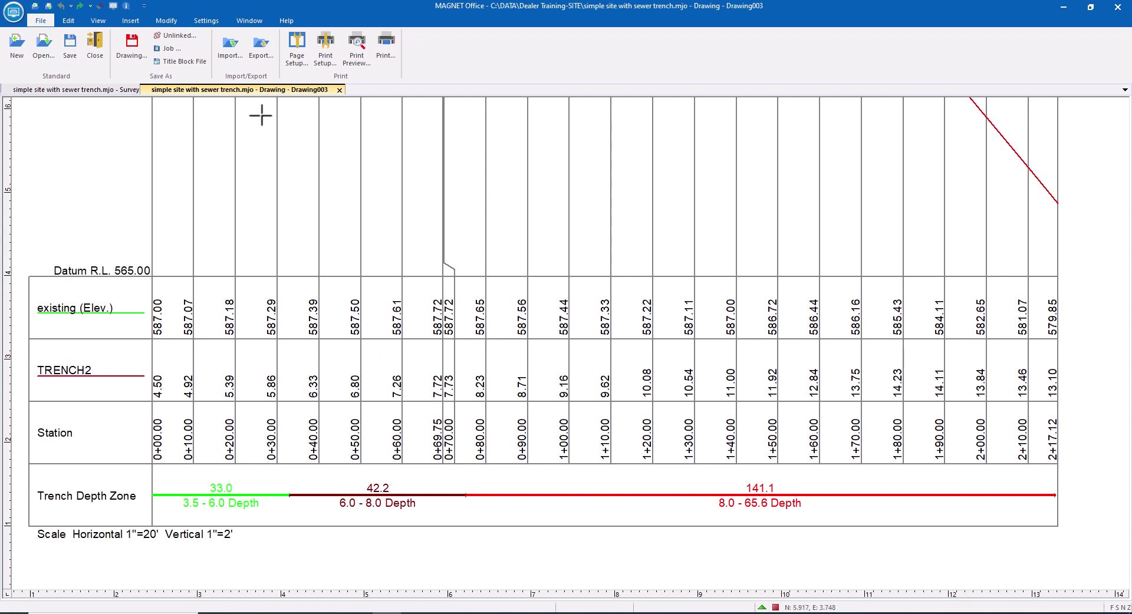
{"action": "left_click", "coordinate": [339, 90]}
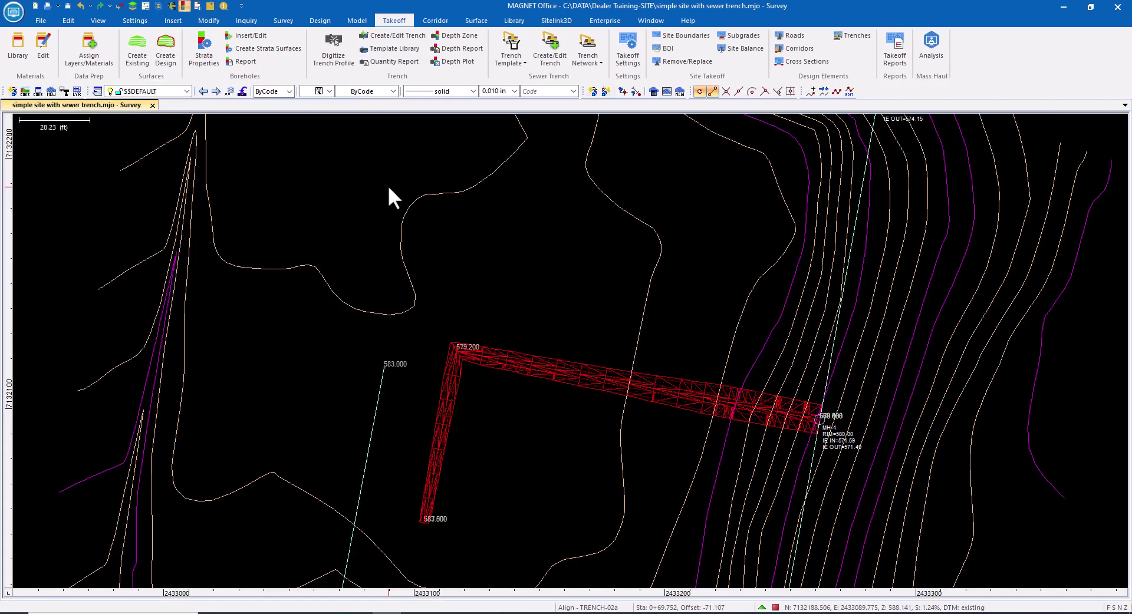